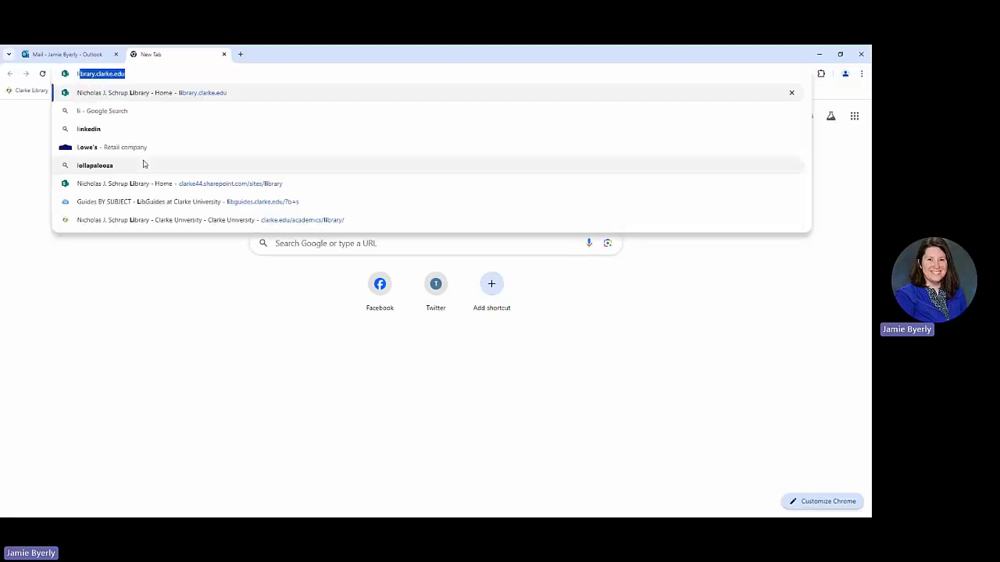
Step: Enter library.clarke.edu in the address bar of a new Chrome tab
text(.clark)
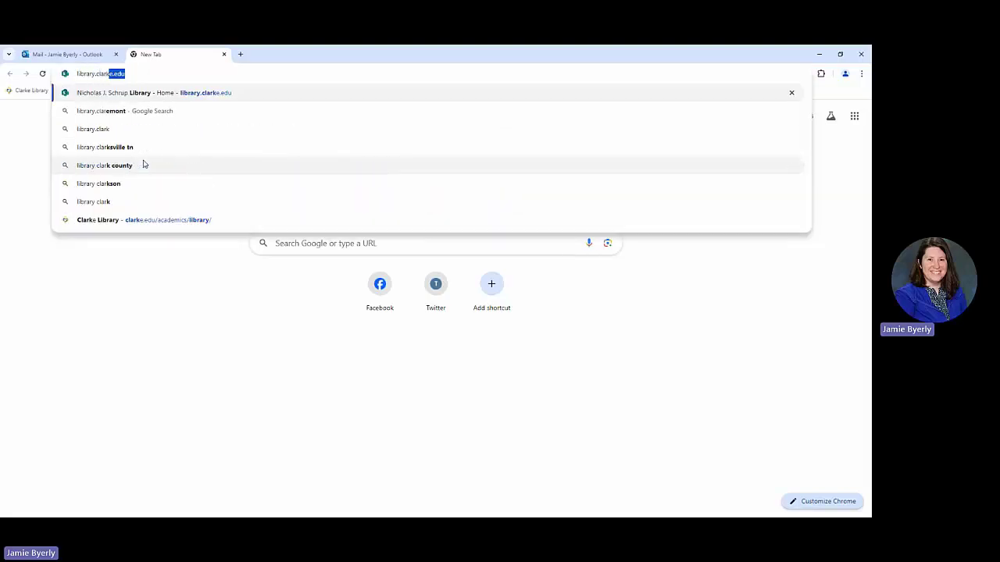
text(e.edu)
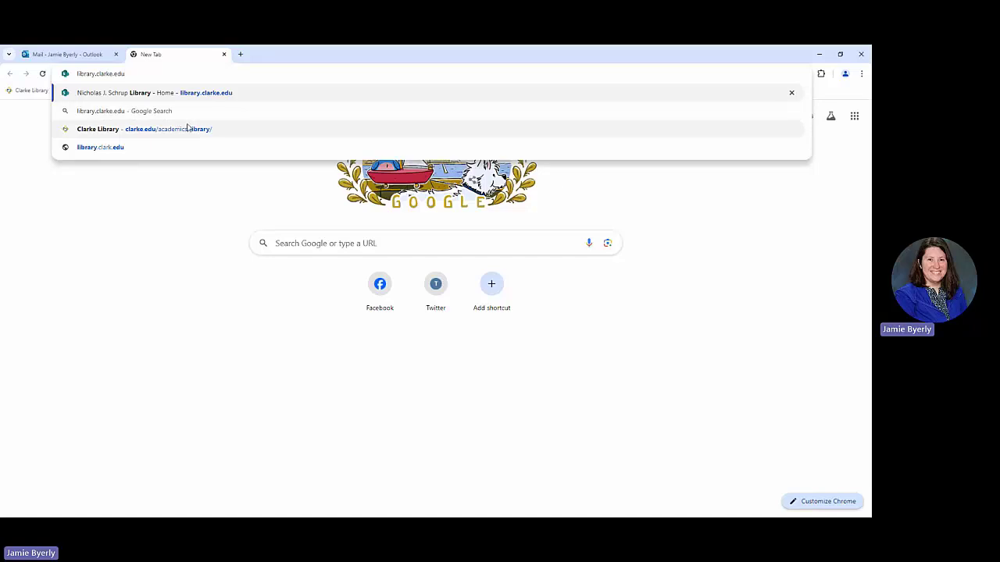
Step: Go to the Nicholas J. Schrup Library home page from the address suggestions
click(185, 95)
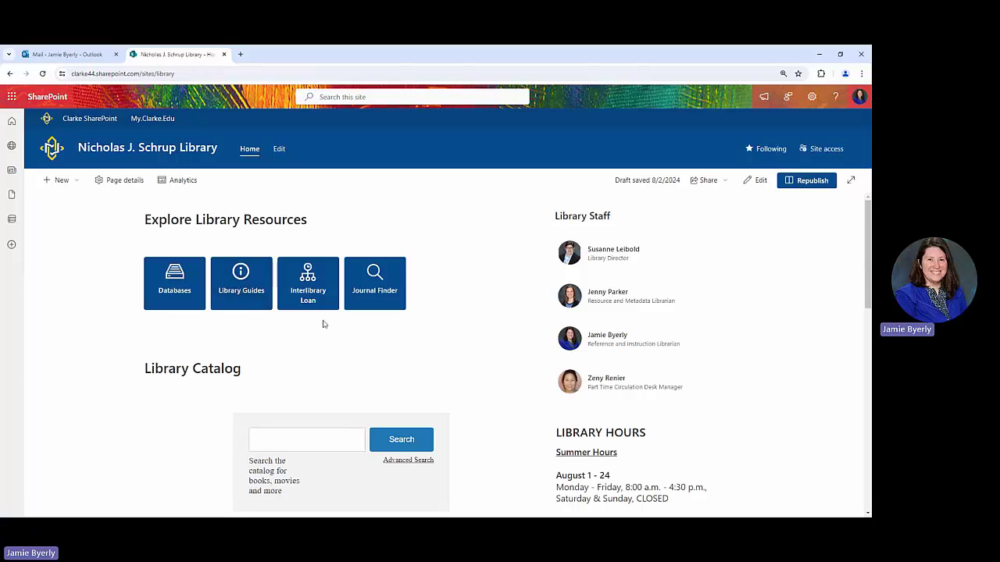
Step: Open CINAHL with Full Text from the A-Z Databases list filtered to letter C
click(185, 289)
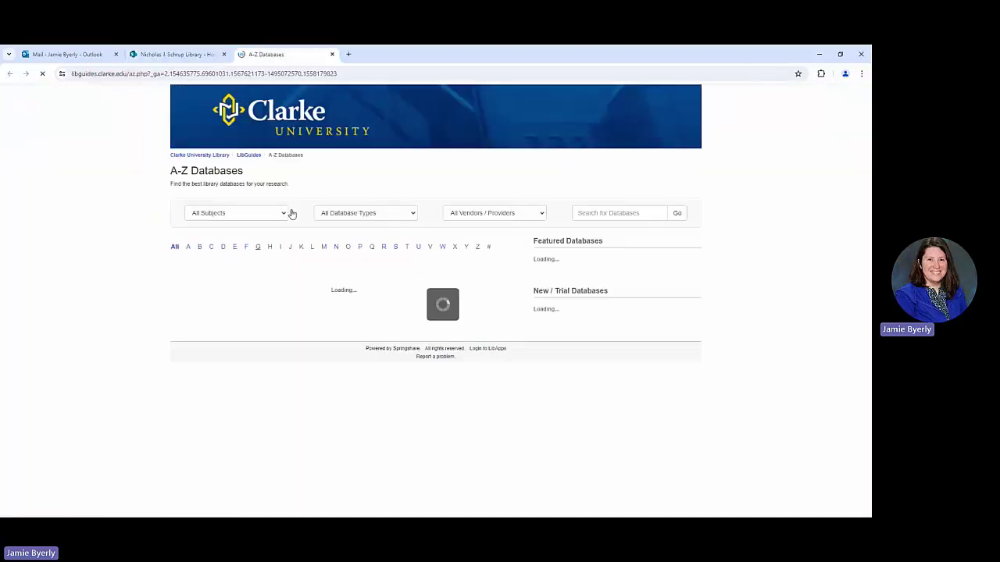
click(207, 248)
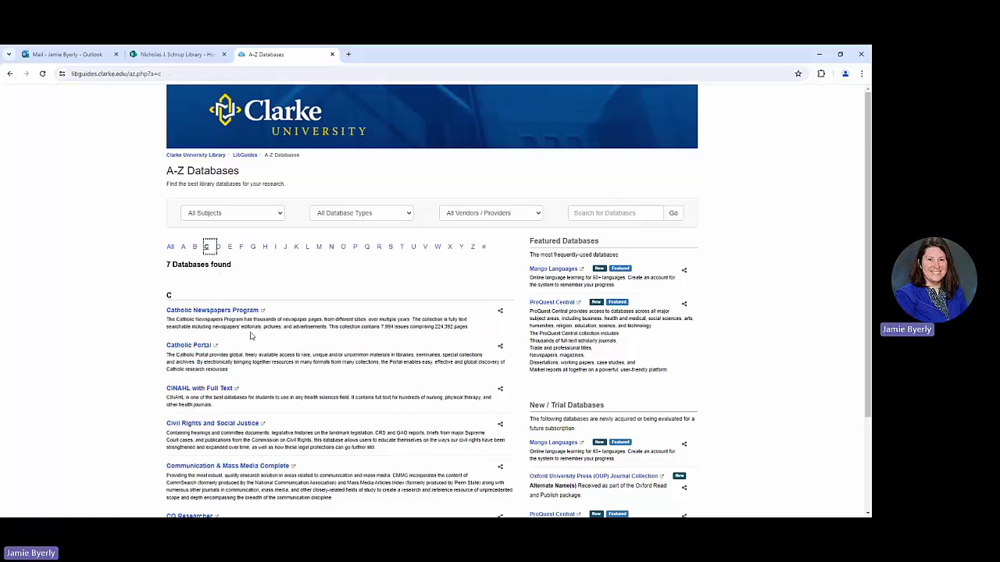
click(185, 393)
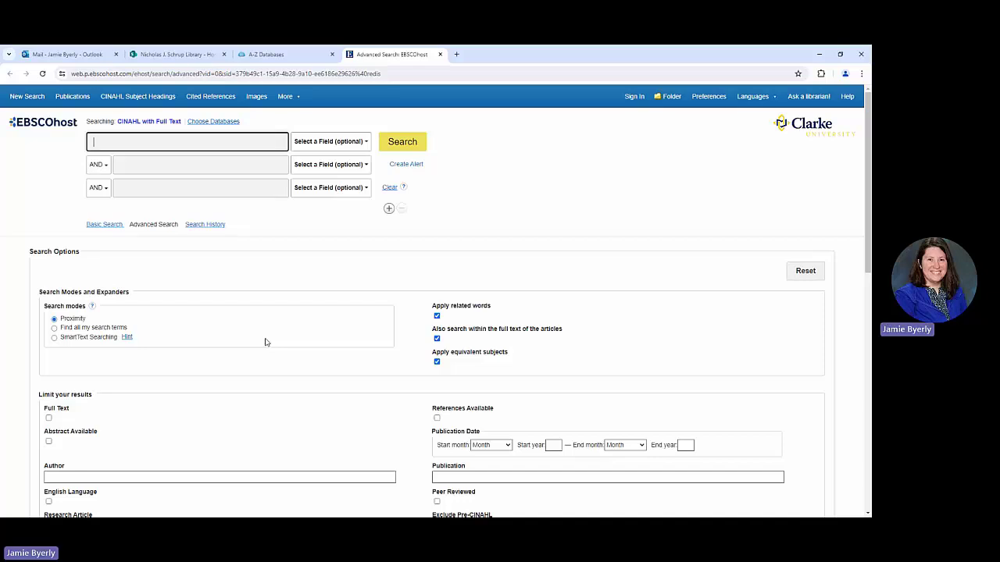
Step: View the infection AND handwashing exercise slide, then return to the CINAHL Advanced Search tab
key(alt+Tab)
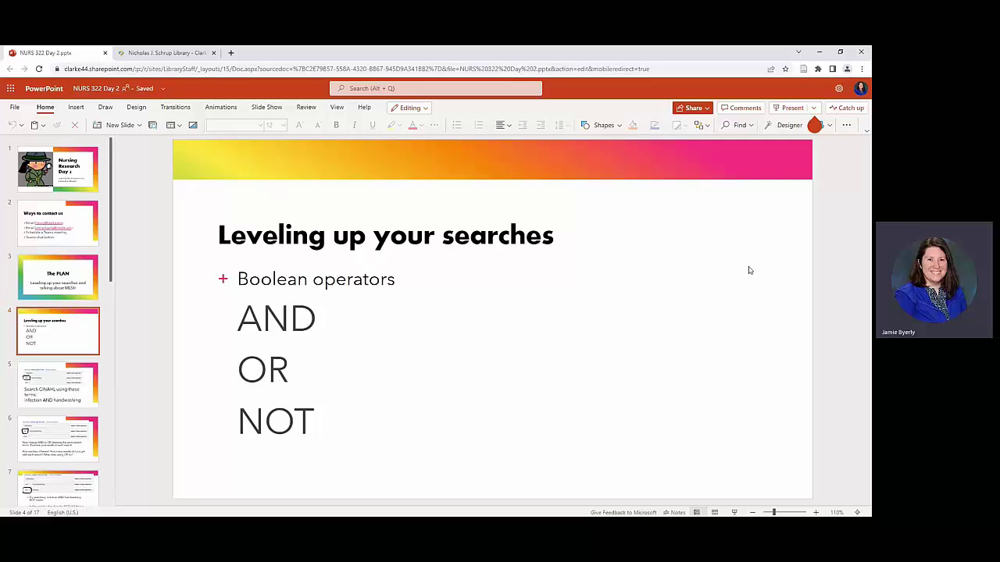
key(Page_Down)
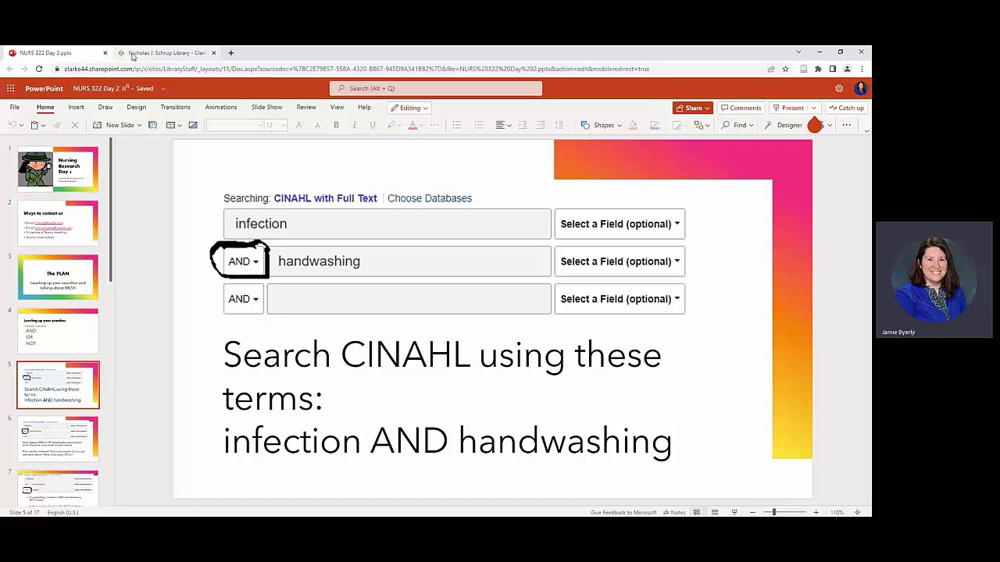
click(133, 53)
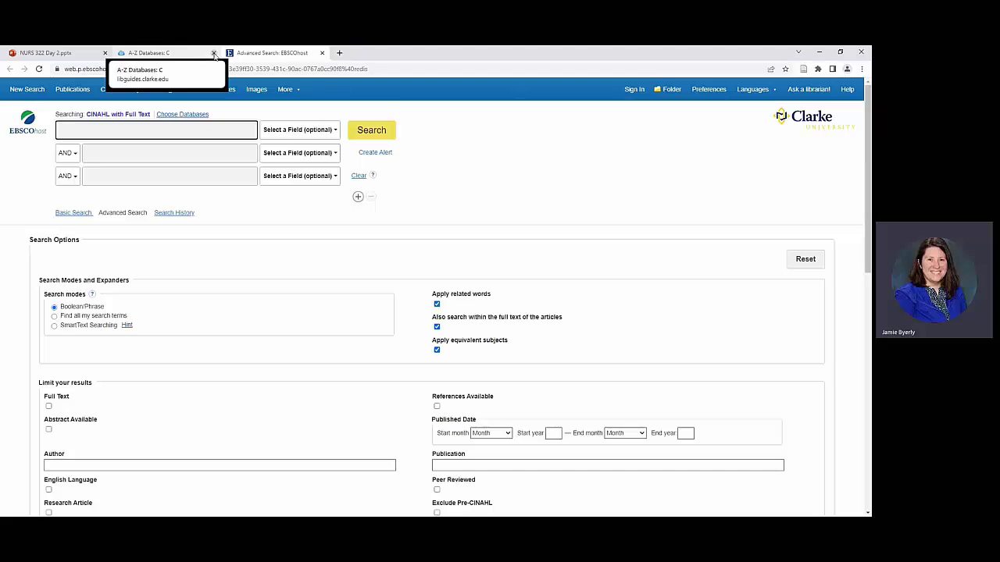
Step: Close the A-Z Databases tab and search infection AND handwashing, getting 8,781 results
click(214, 53)
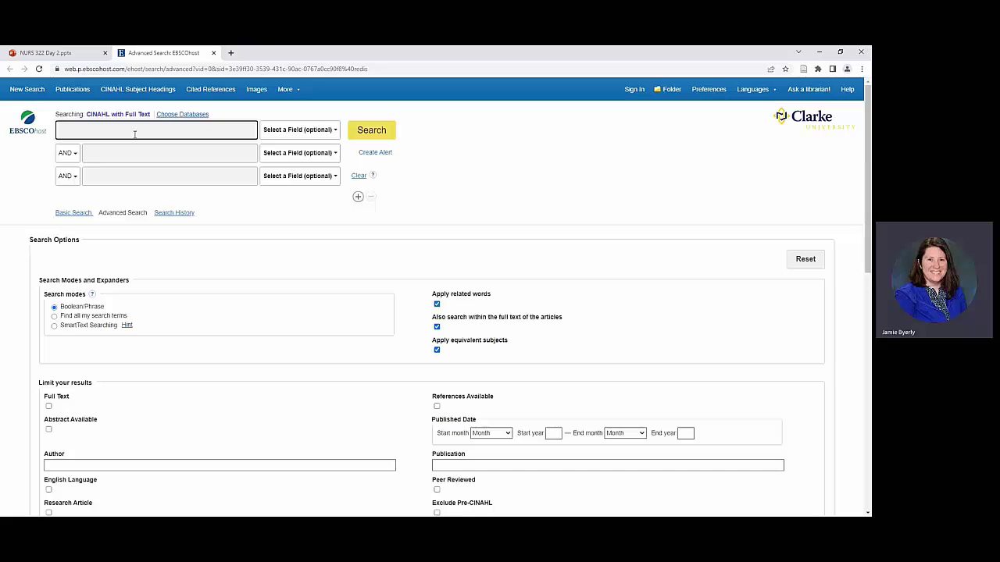
text(infection)
click(110, 155)
text(handwashing)
click(520, 156)
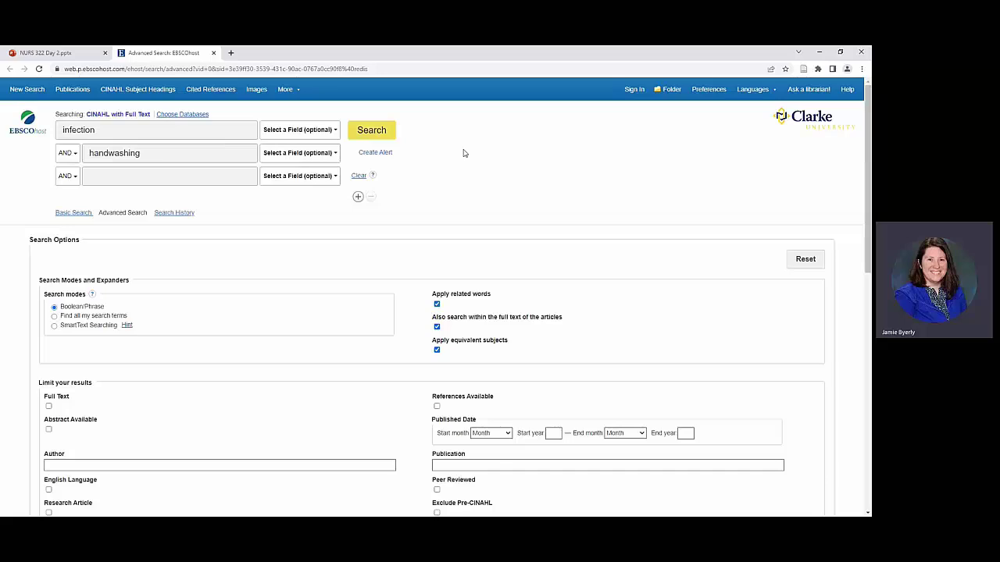
click(370, 133)
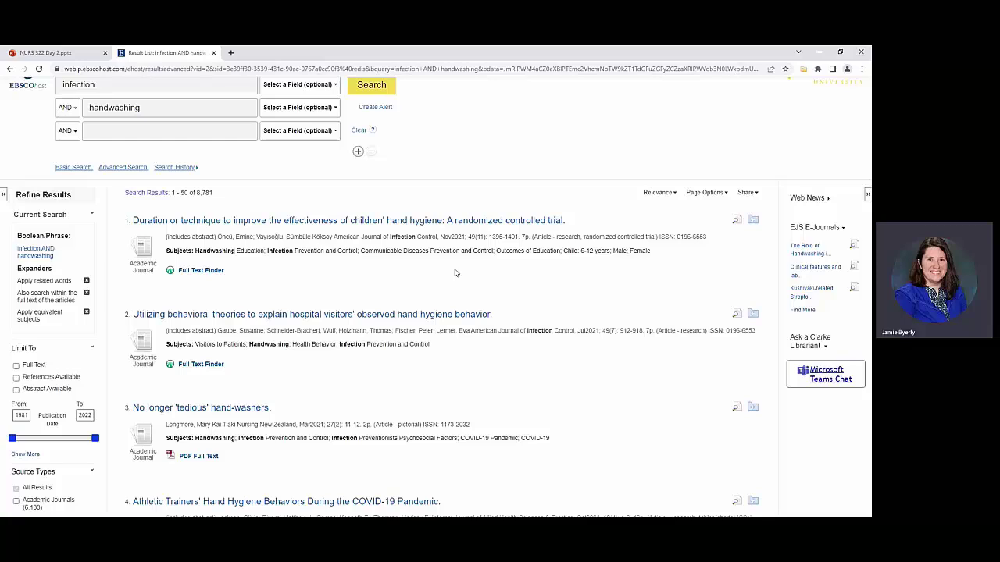
Step: Switch to the lecture slide asking to change AND to OR
key(ctrl+1)
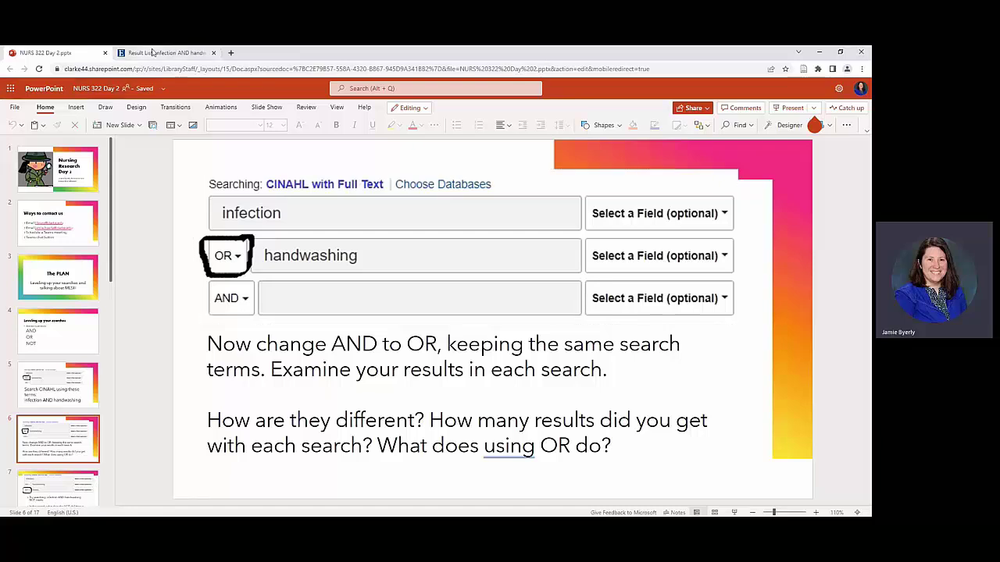
Step: Change the second term's operator to OR and rerun, giving 538,207 results
click(153, 52)
scroll(218, 244, up, 1)
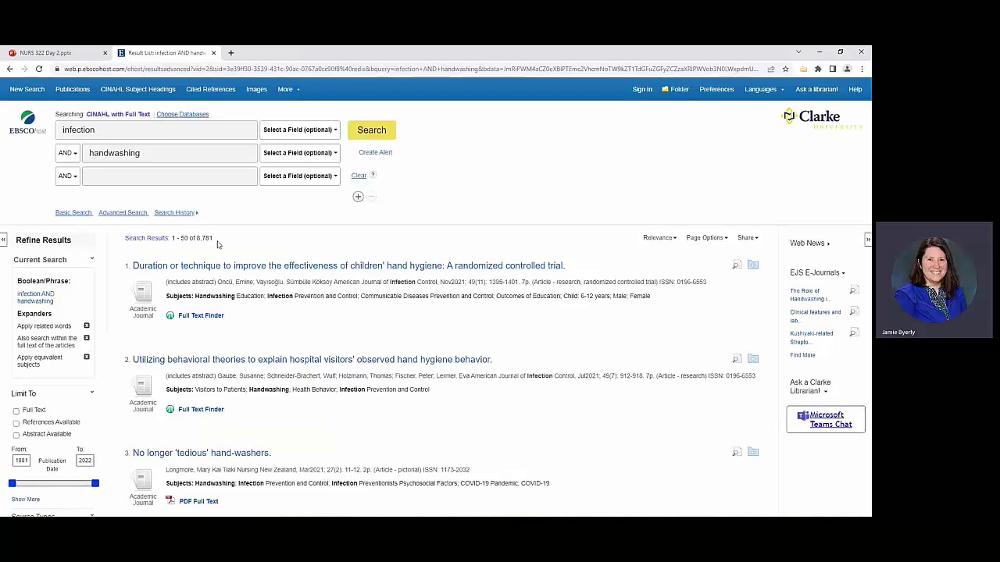
click(67, 153)
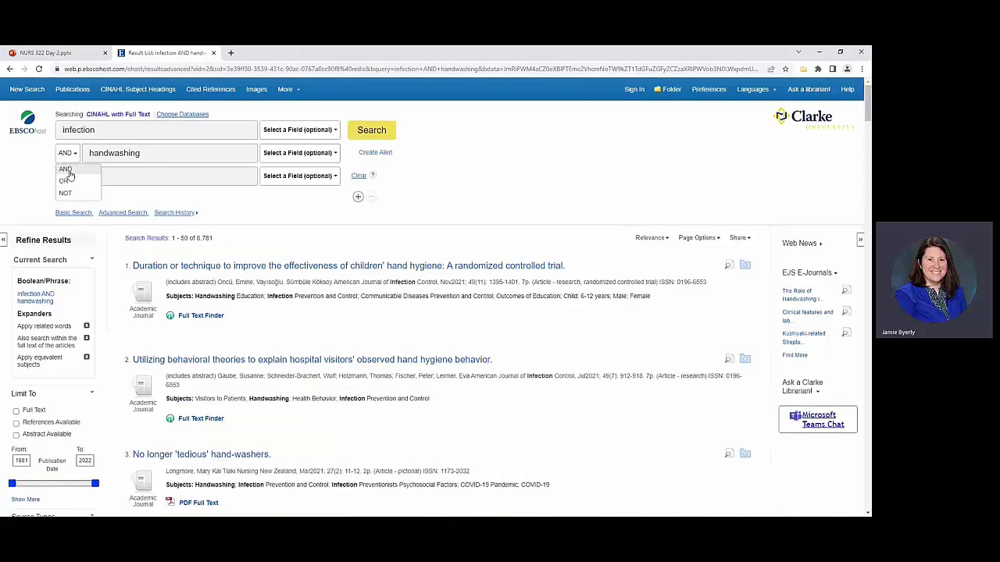
click(67, 182)
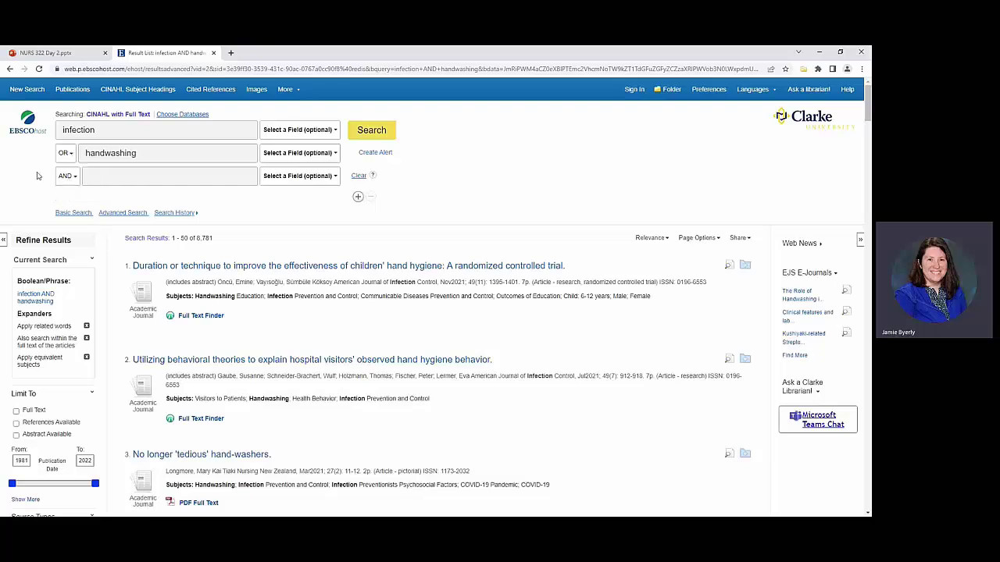
click(384, 133)
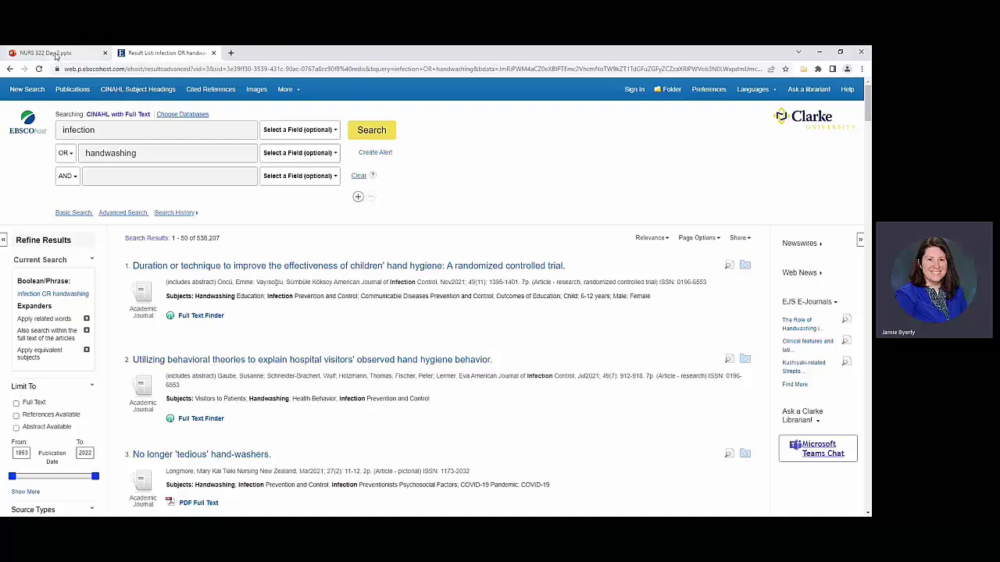
Step: Check the lecture slides, then return to the infection OR handwashing results
click(56, 55)
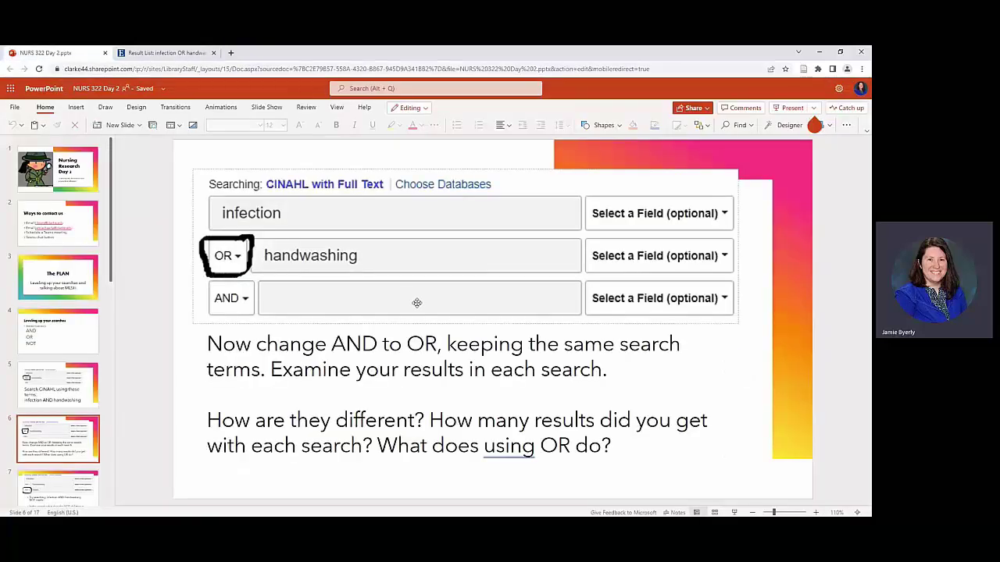
scroll(418, 304, down, 1)
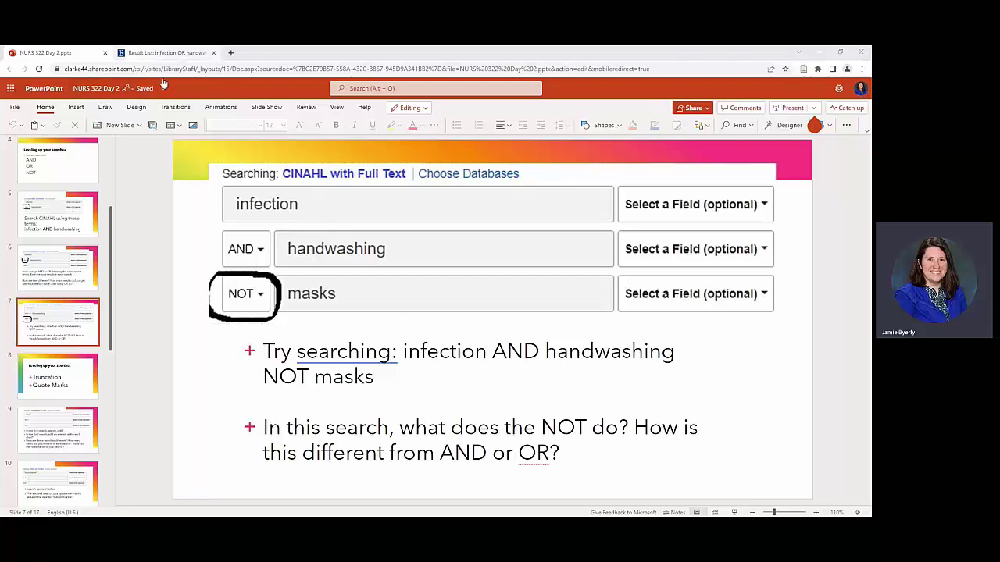
click(164, 52)
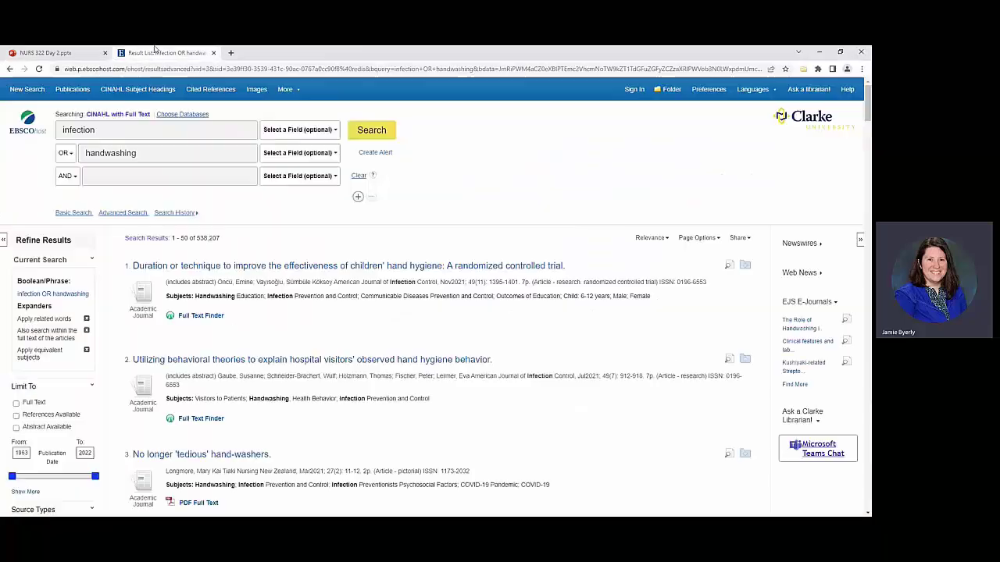
Step: Set row 2 back to AND, add NOT masks in row 3, and run the search
click(67, 154)
click(65, 170)
click(76, 176)
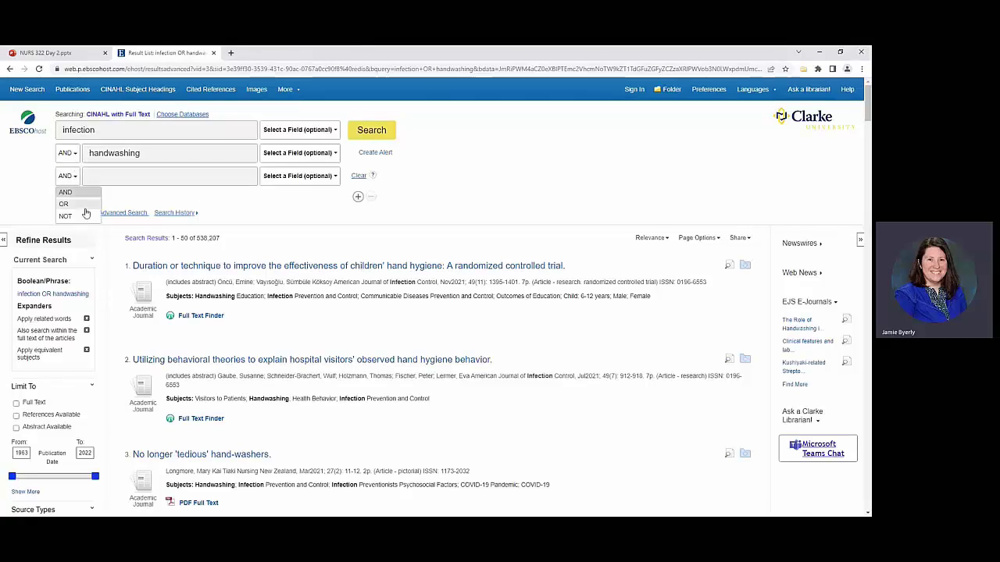
click(69, 216)
click(88, 175)
text(masks)
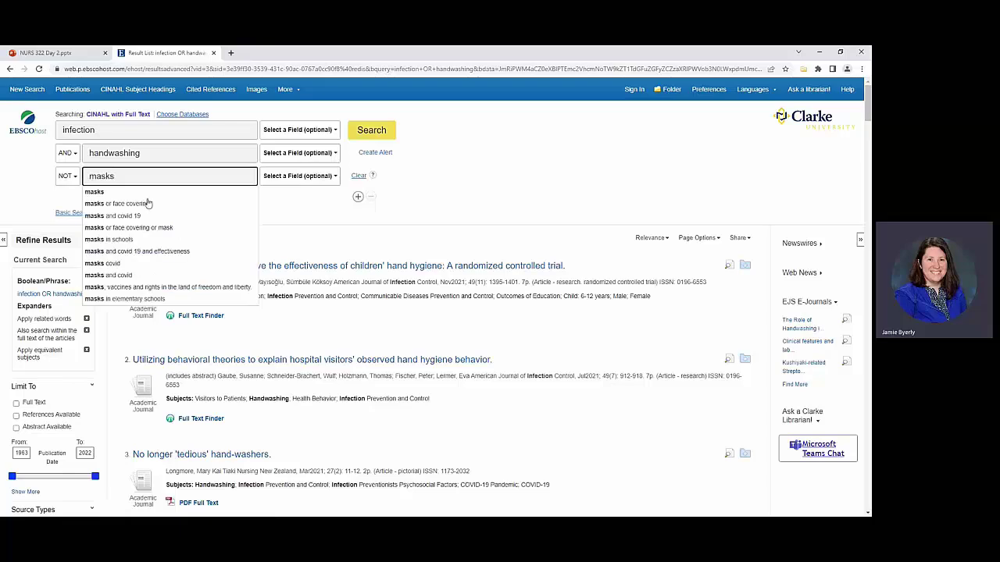
click(525, 155)
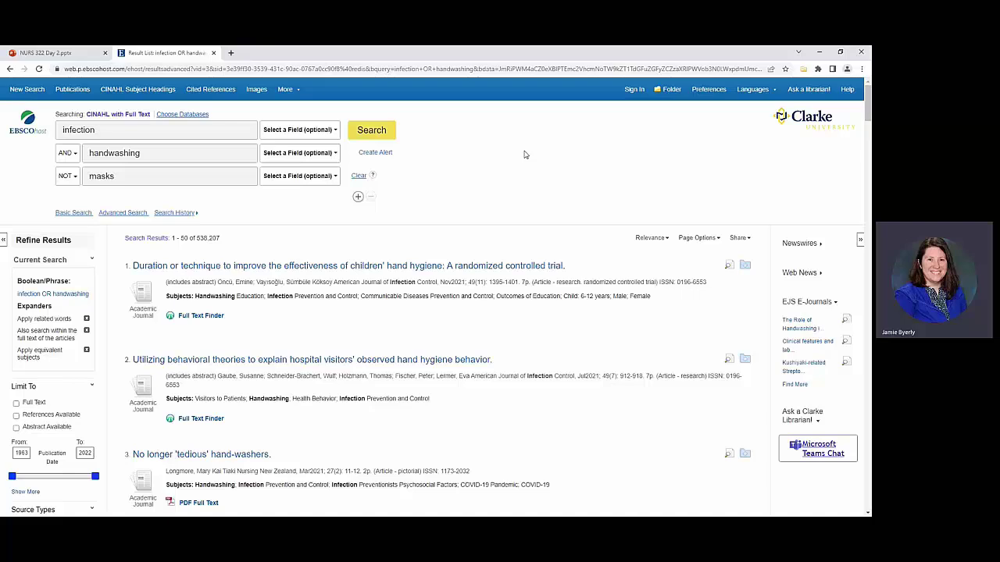
click(382, 137)
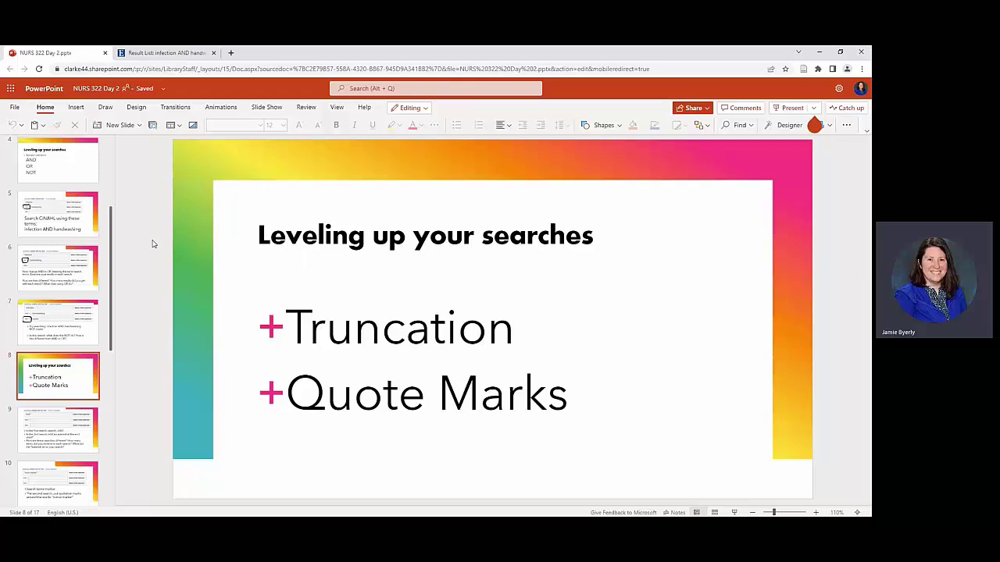
Step: Advance to the child* truncation slide, then clear masks, handwashing and infection from the search boxes
key(Down)
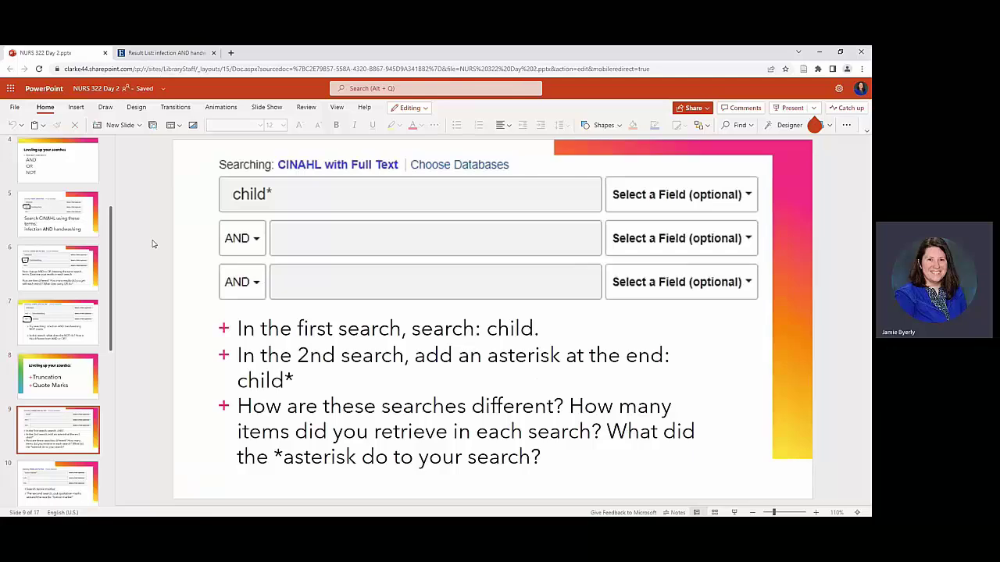
key(ctrl+Tab)
double_click(127, 175)
key(BackSpace)
double_click(88, 152)
key(BackSpace)
double_click(86, 129)
Step: Search for child alone and scroll through the results showing both child and children
key(BackSpace)
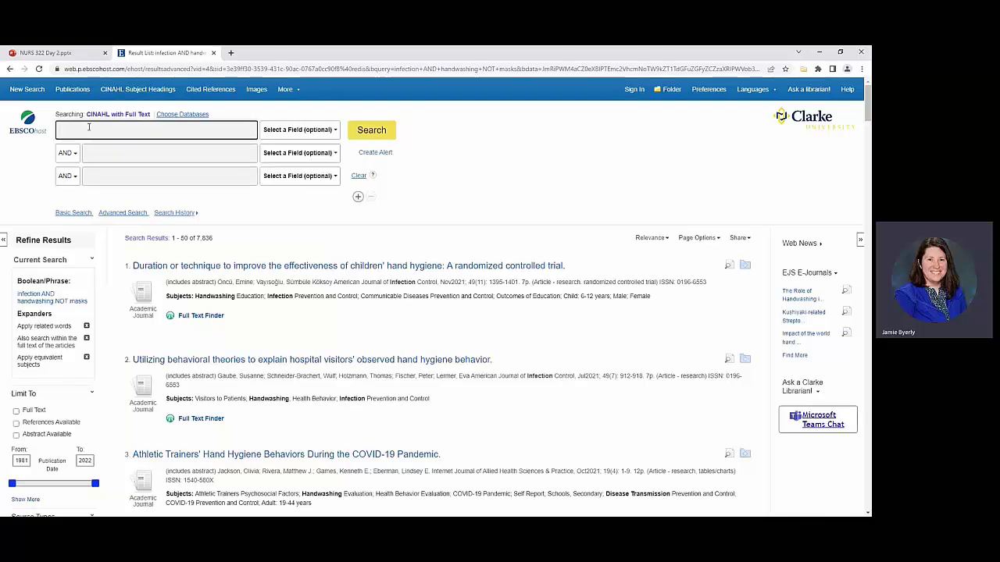
text(child)
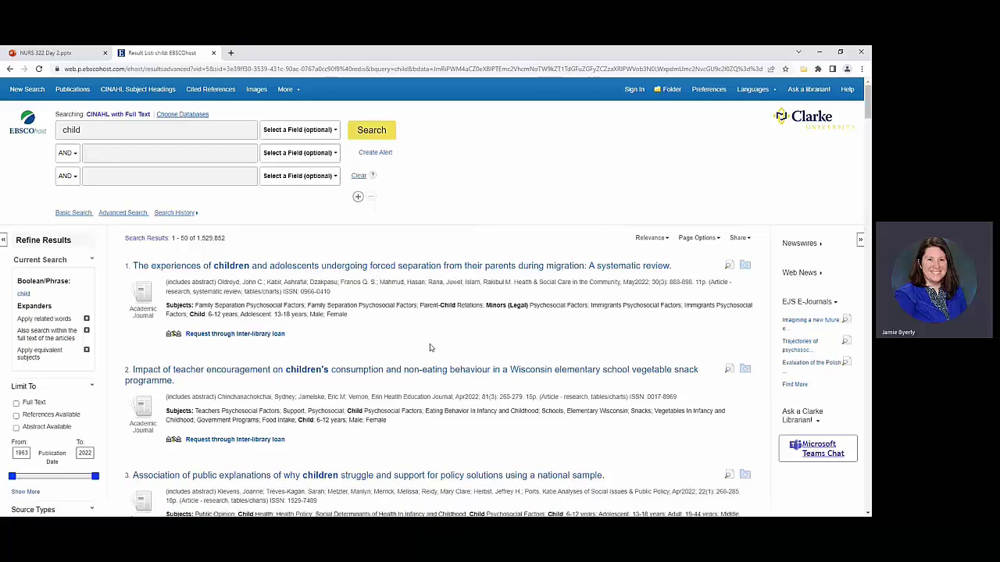
scroll(429, 348, down, 5)
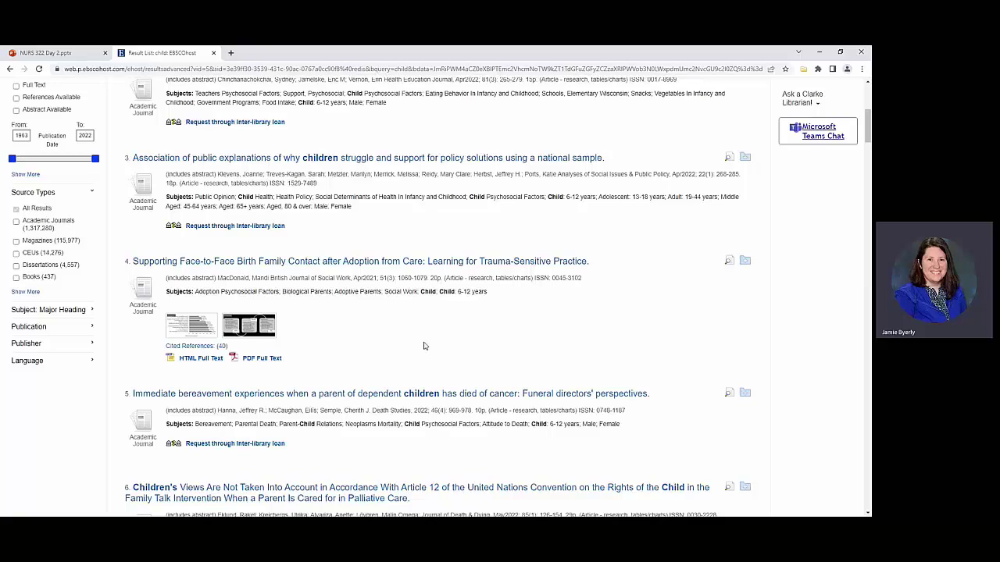
scroll(424, 346, down, 1)
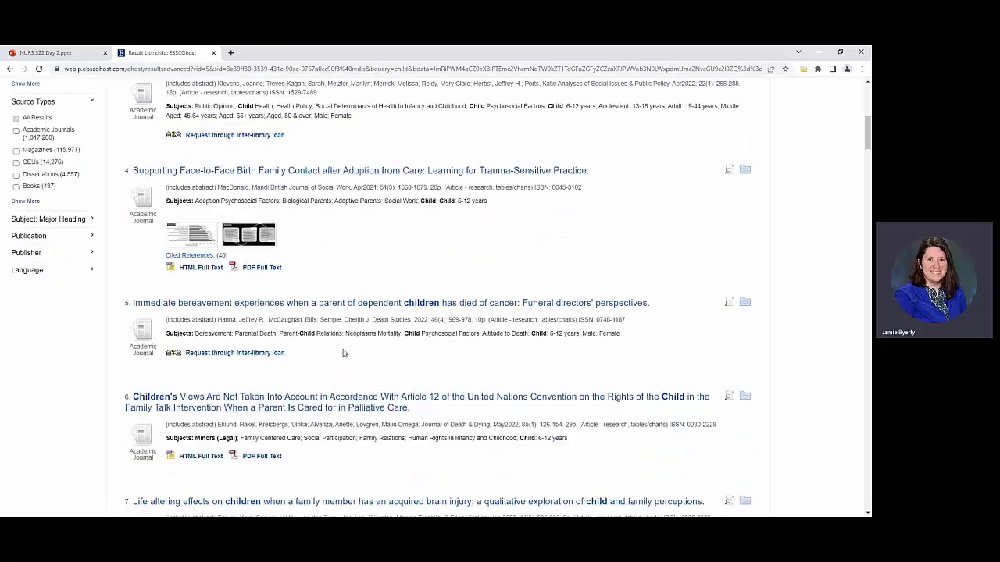
scroll(385, 359, down, 1)
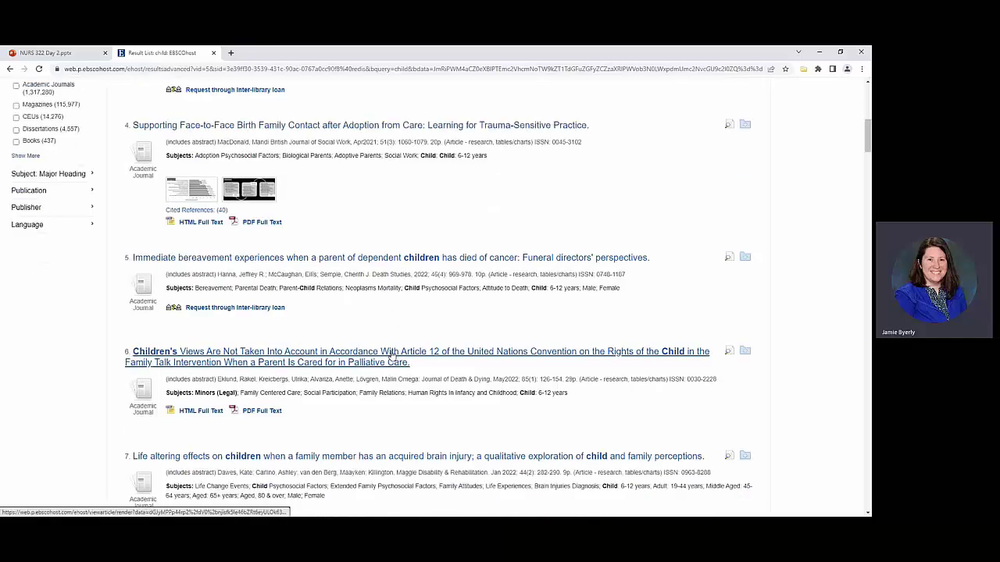
scroll(392, 360, down, 3)
scroll(360, 368, down, 1)
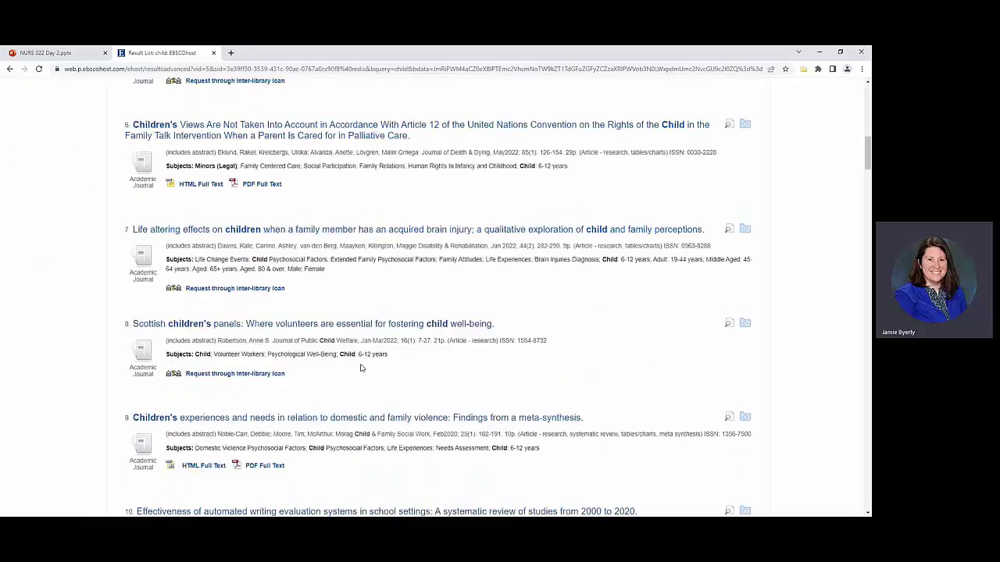
scroll(359, 371, down, 2)
scroll(360, 369, up, 2)
scroll(359, 371, up, 3)
scroll(359, 369, up, 6)
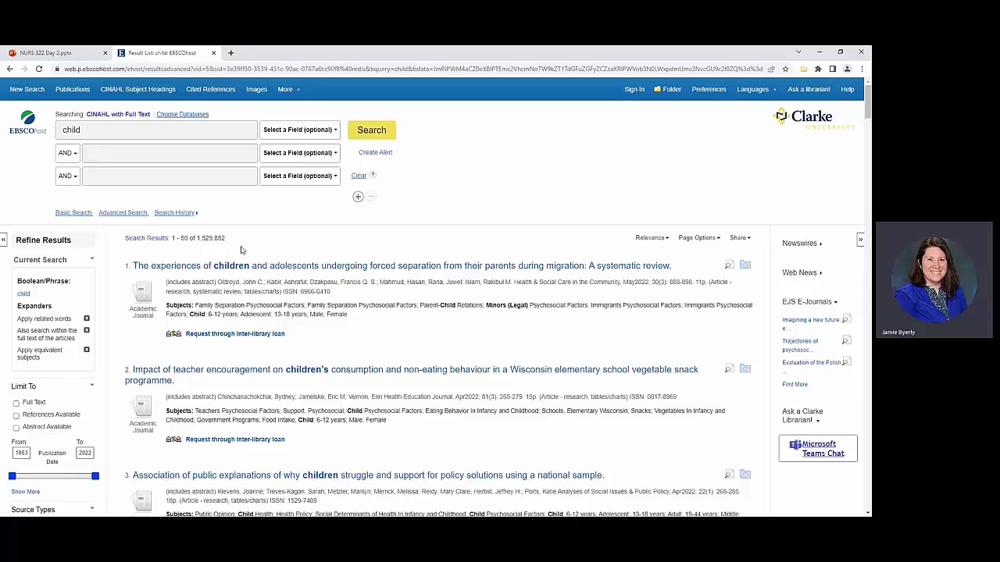
Step: After checking slide 9, truncate the child term to child* and rerun the search for 1,587,587 results
click(69, 52)
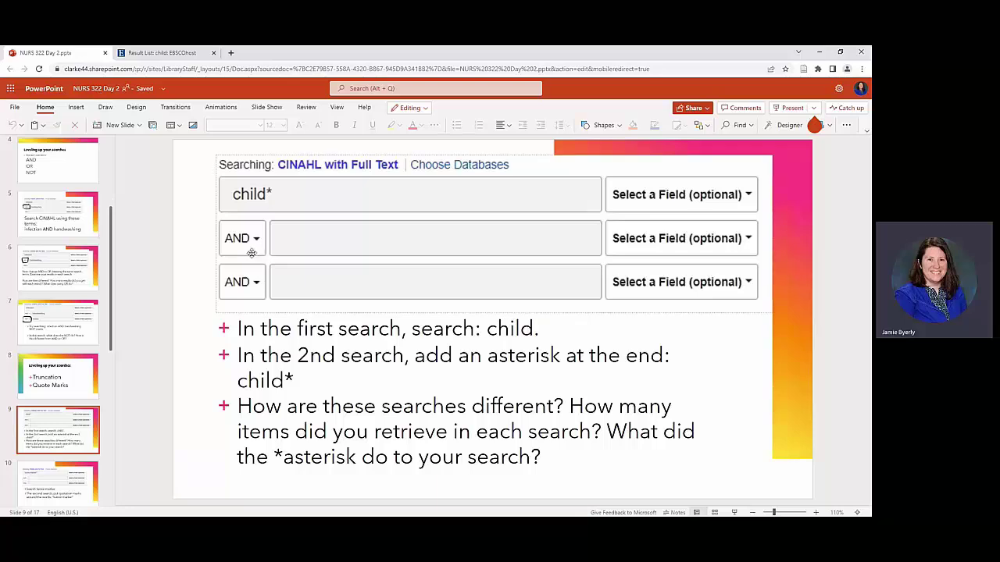
click(178, 53)
click(97, 132)
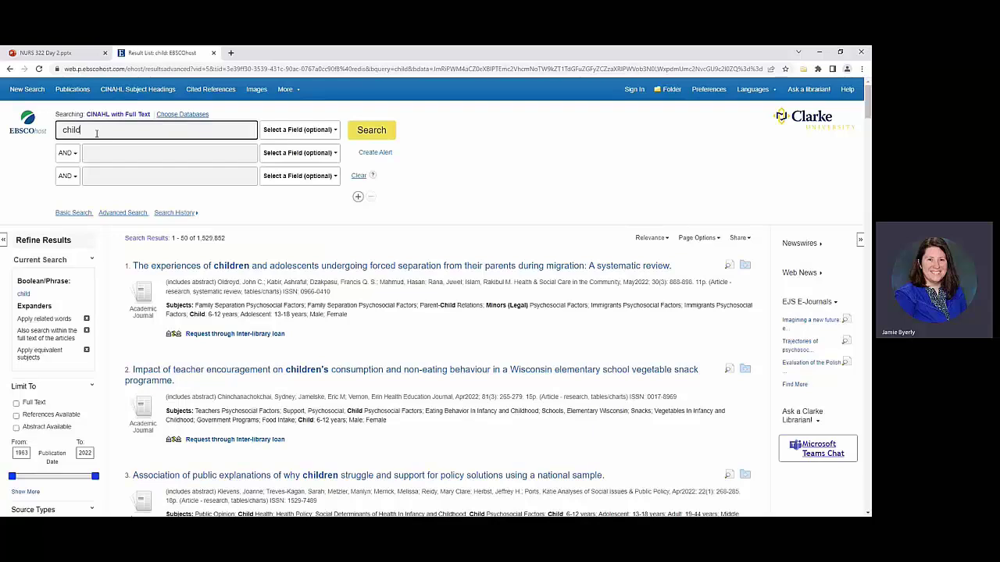
text(*)
click(370, 132)
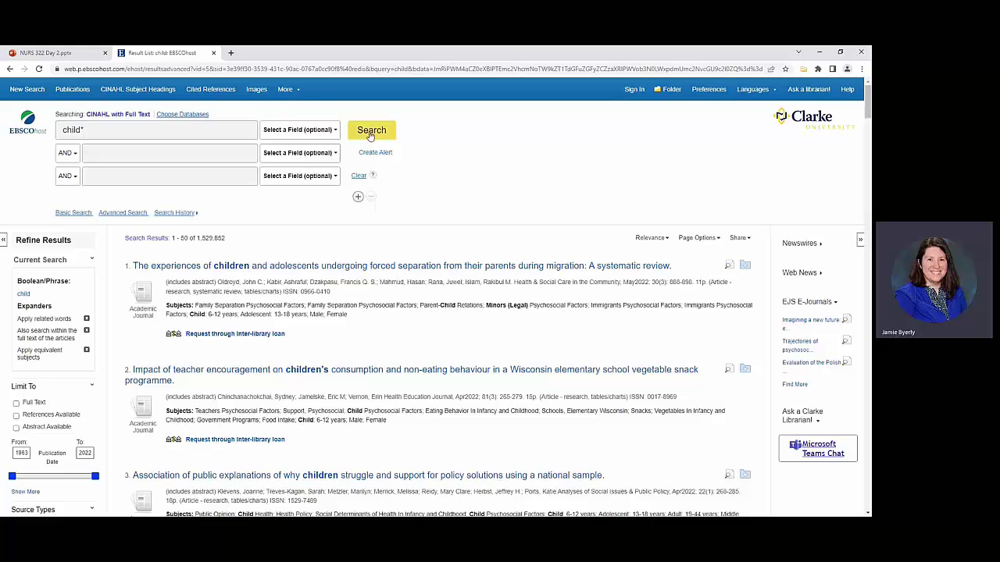
click(370, 133)
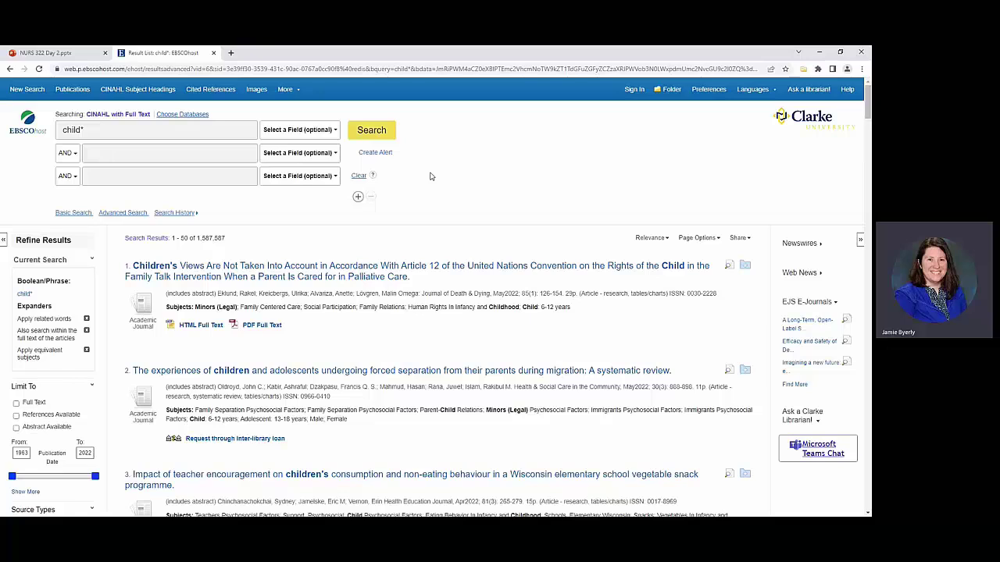
scroll(430, 176, down, 3)
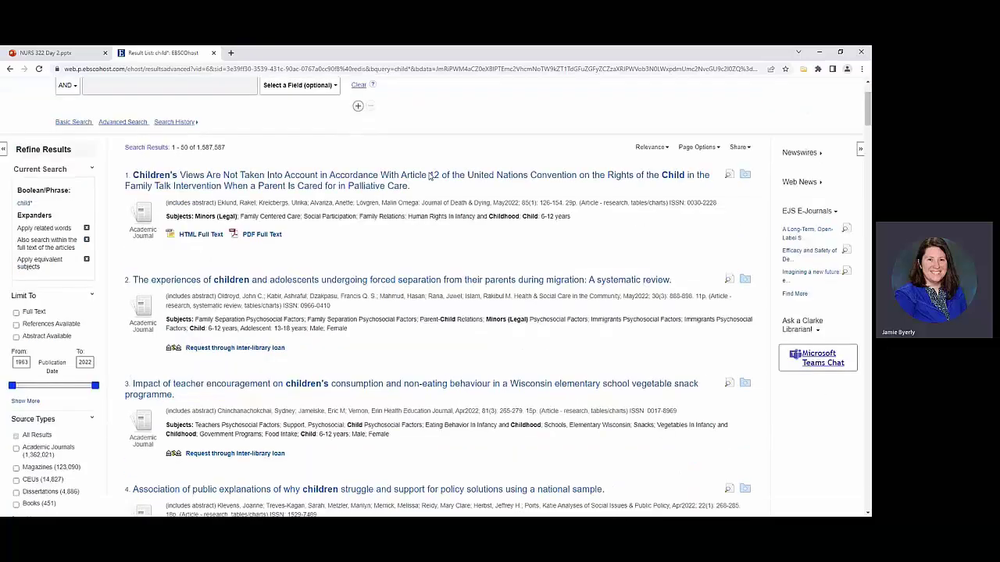
scroll(428, 177, down, 4)
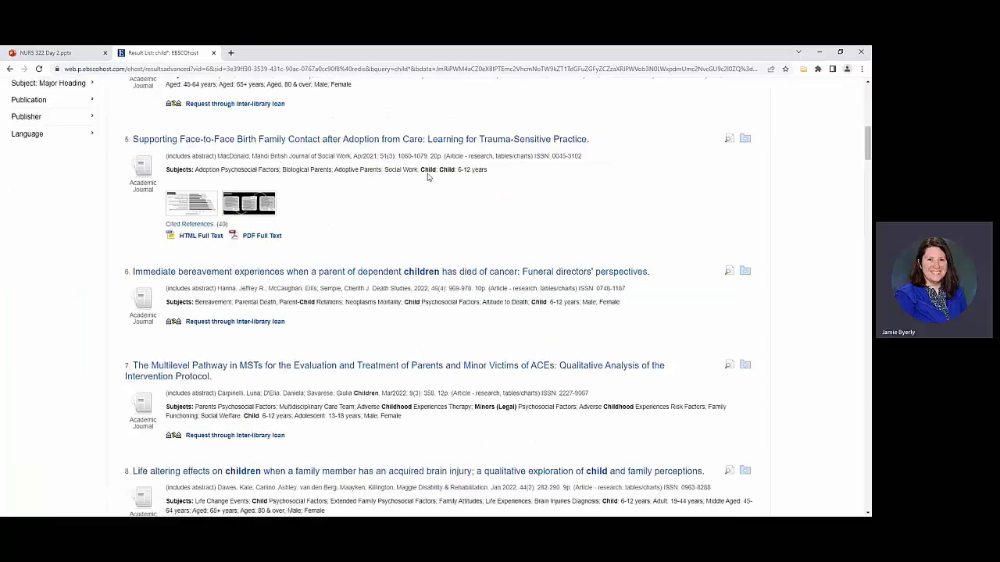
scroll(428, 177, down, 2)
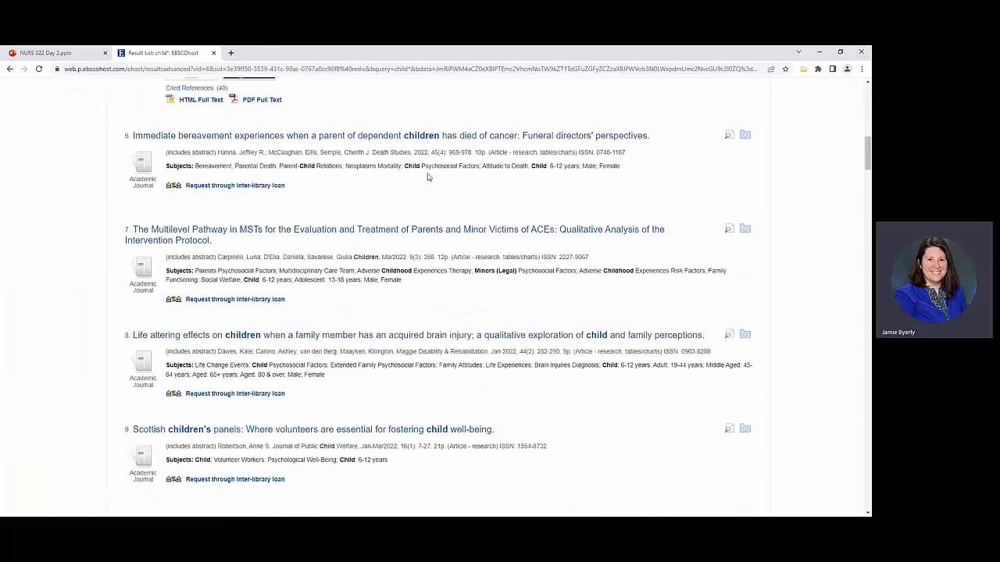
scroll(428, 178, down, 3)
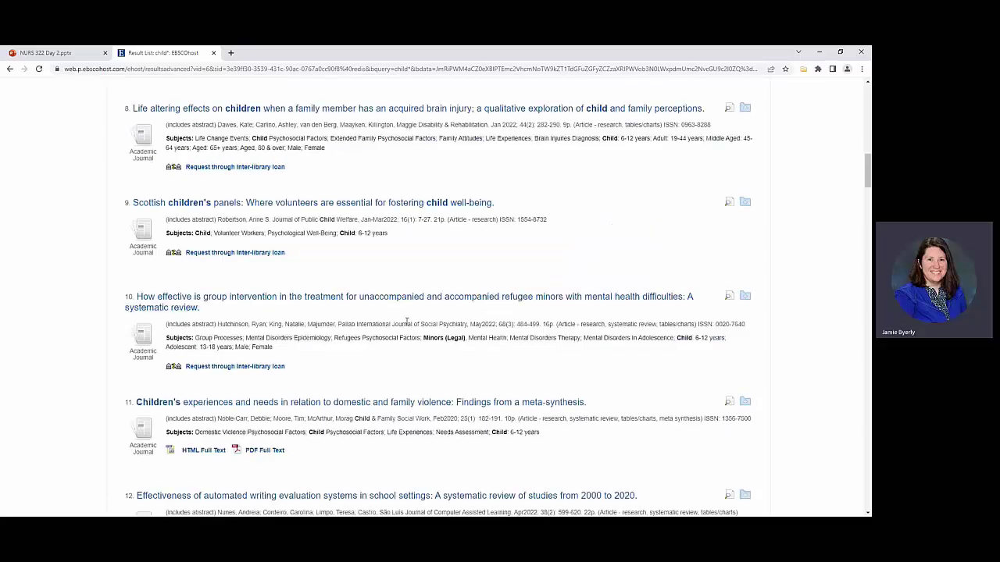
scroll(385, 355, up, 10)
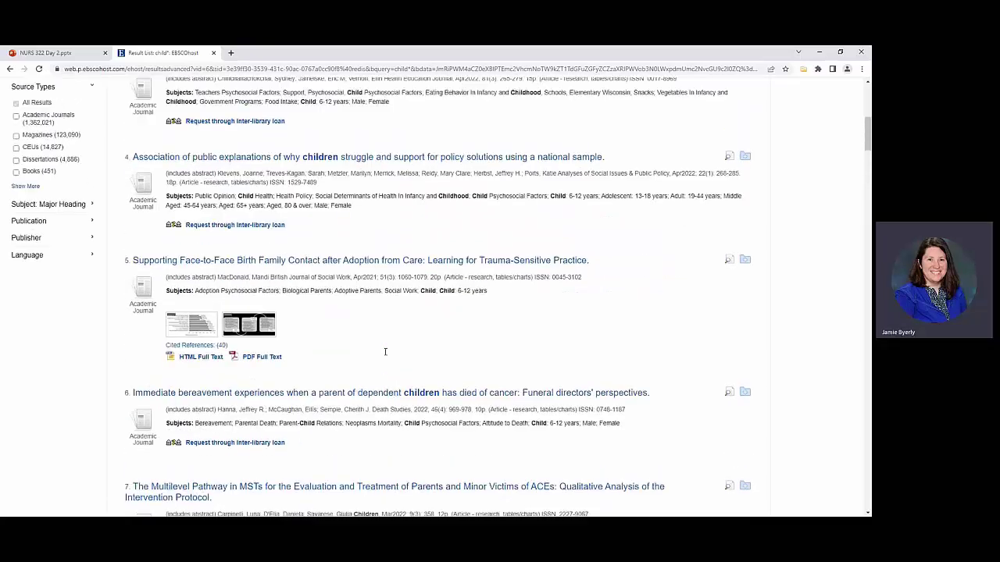
scroll(385, 353, up, 2)
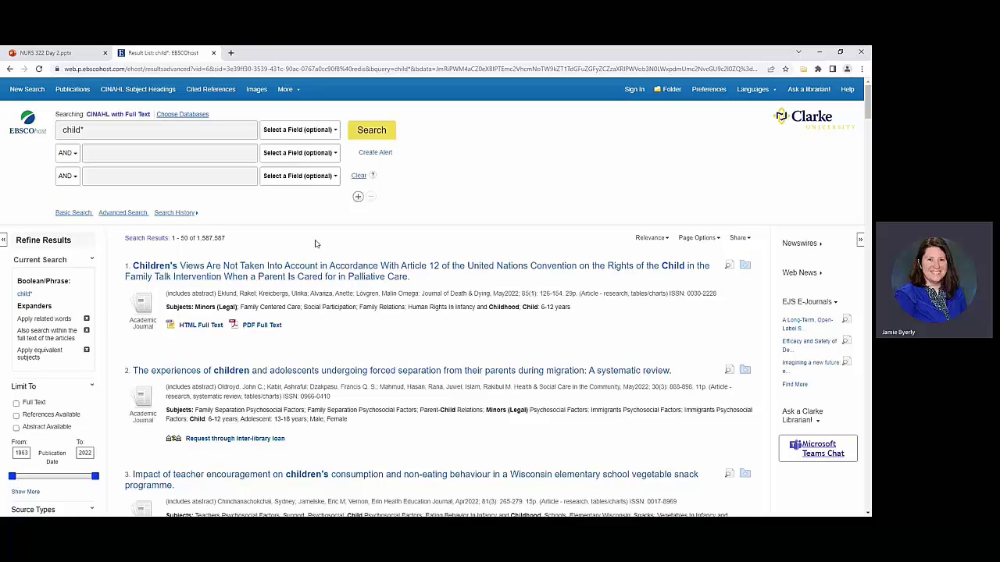
scroll(379, 321, down, 3)
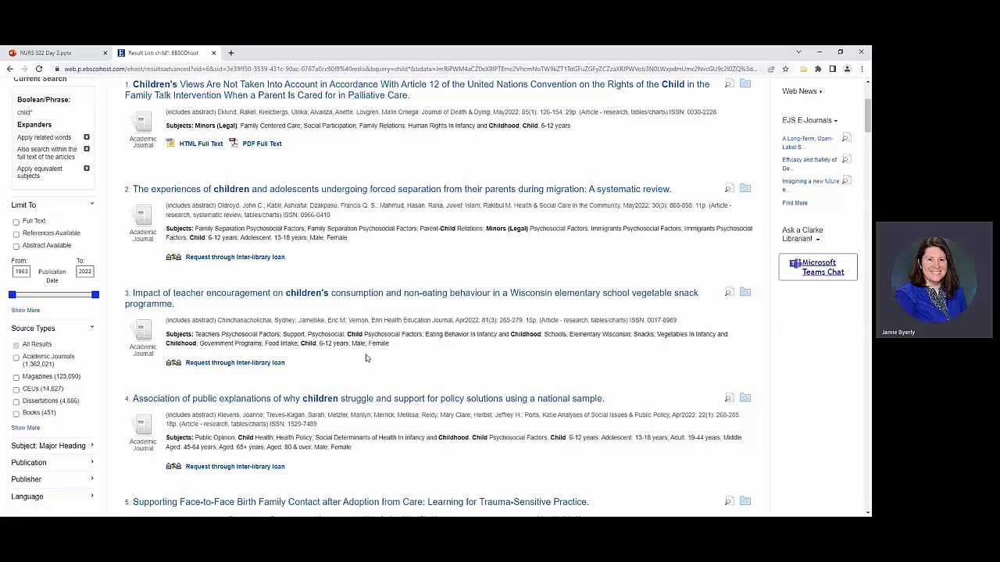
key(ctrl+shift+Tab)
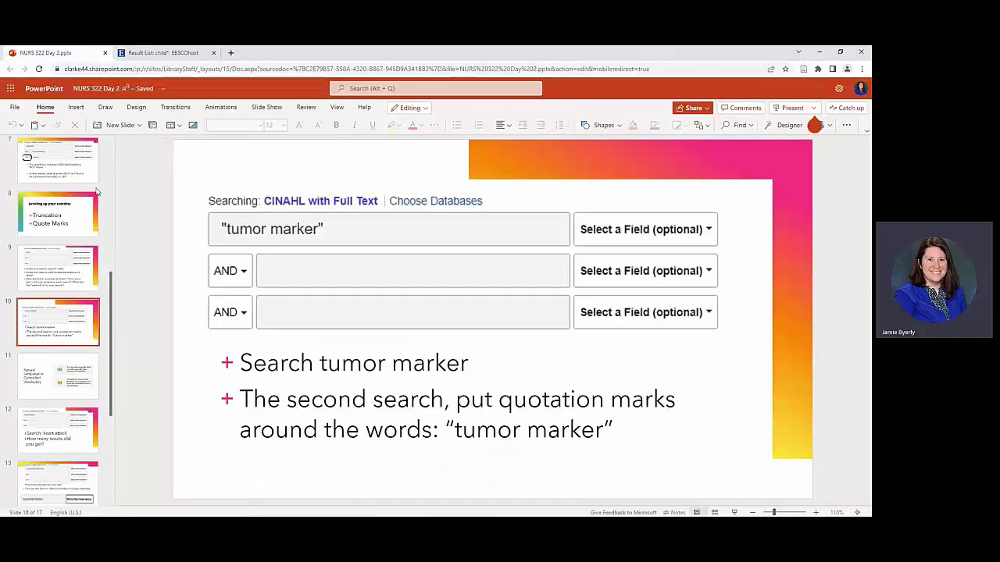
key(ctrl+Tab)
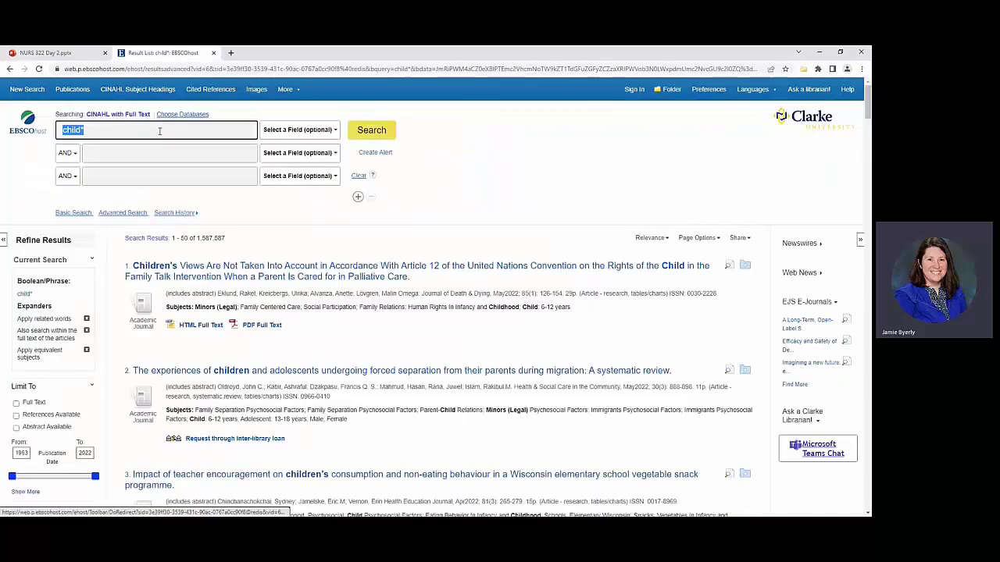
text(tumor marker)
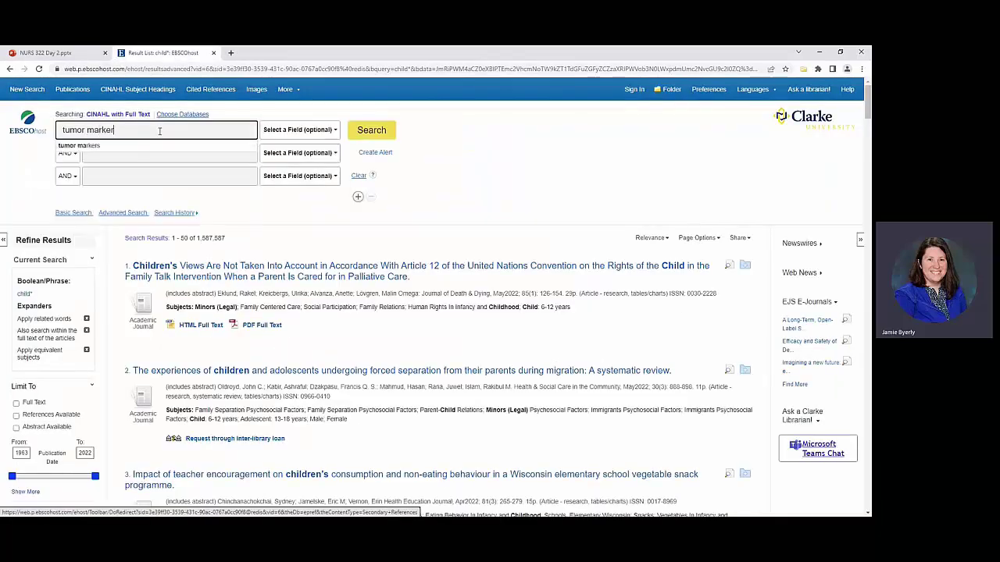
click(492, 199)
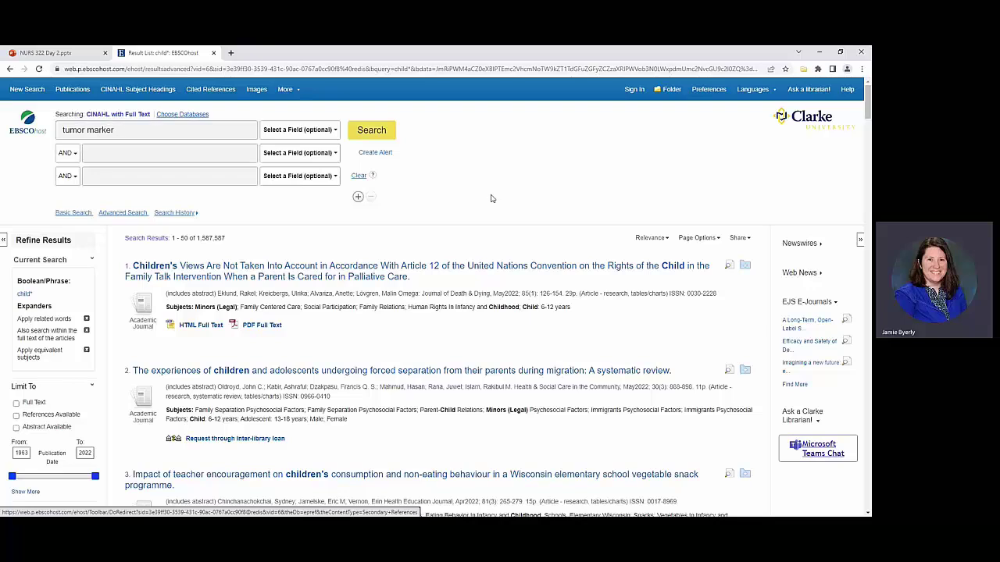
click(381, 136)
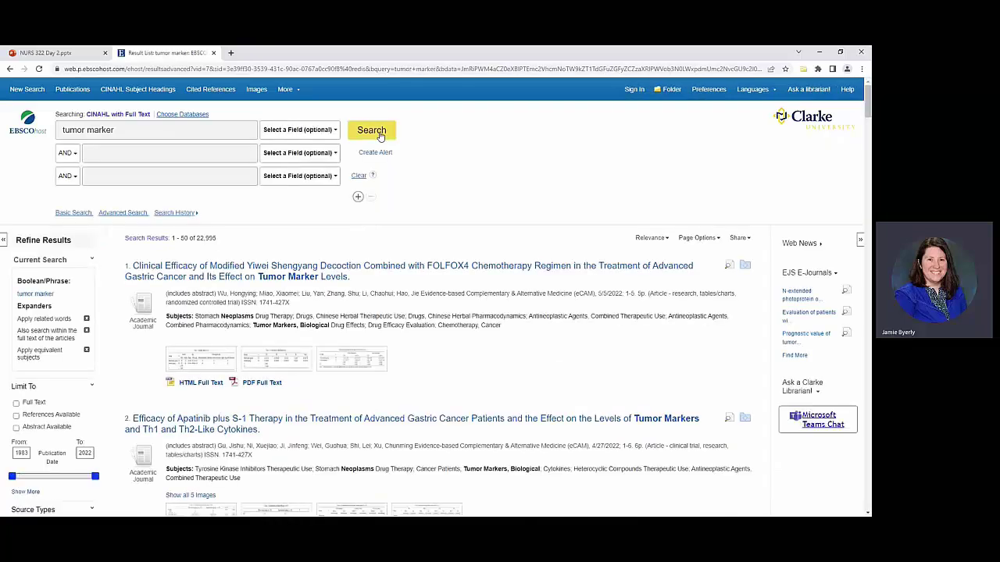
scroll(471, 222, down, 1)
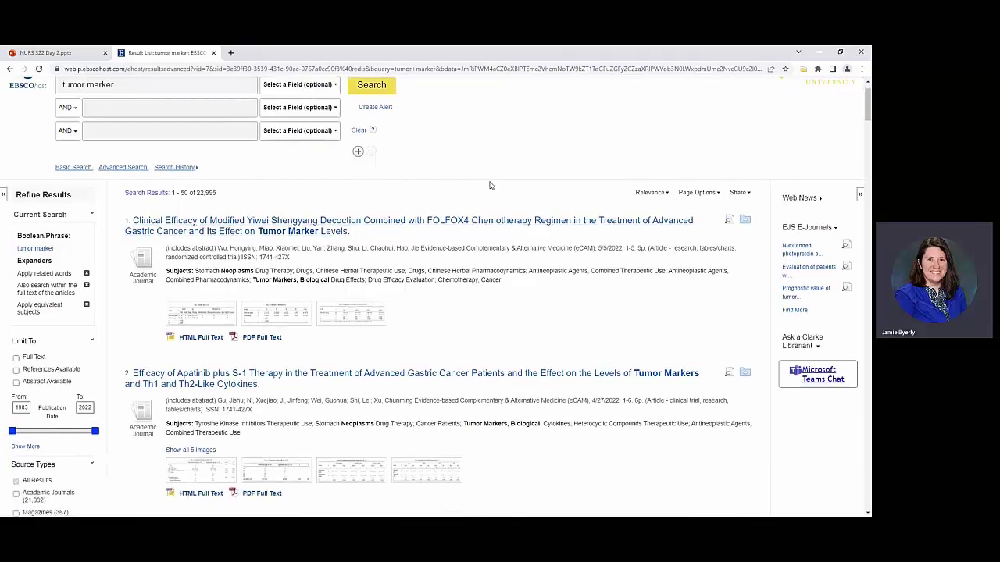
scroll(490, 185, down, 2)
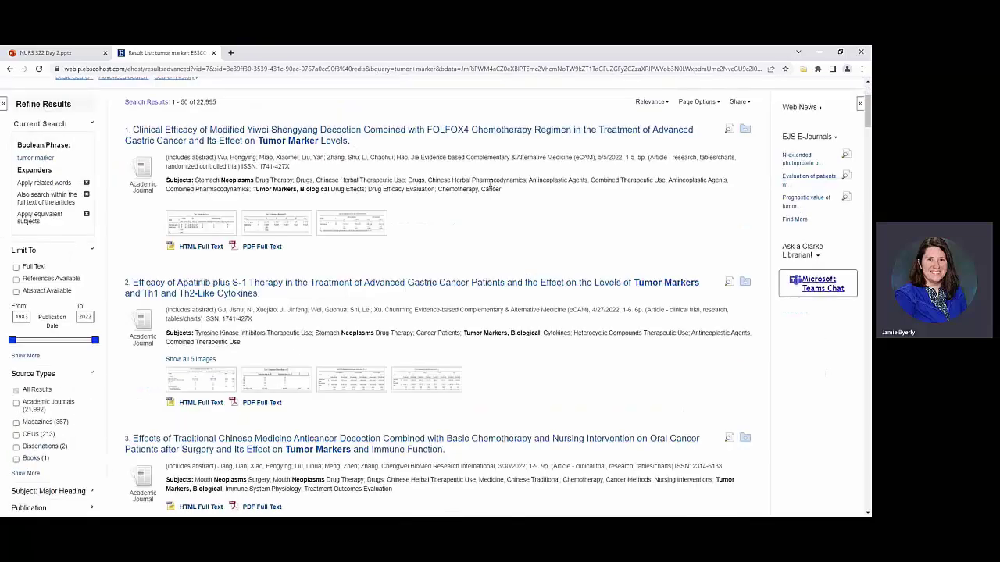
scroll(476, 211, down, 10)
scroll(475, 216, up, 12)
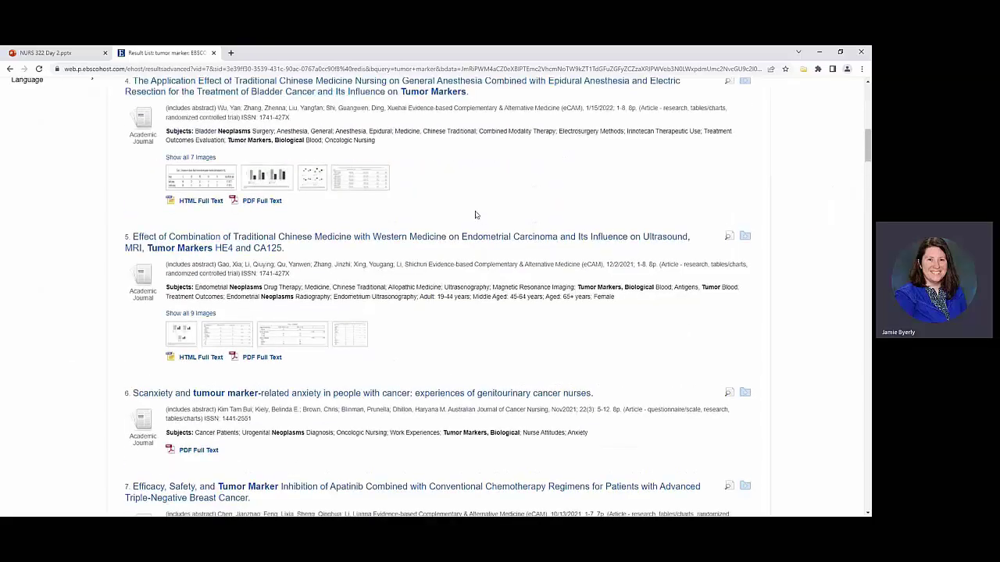
click(125, 129)
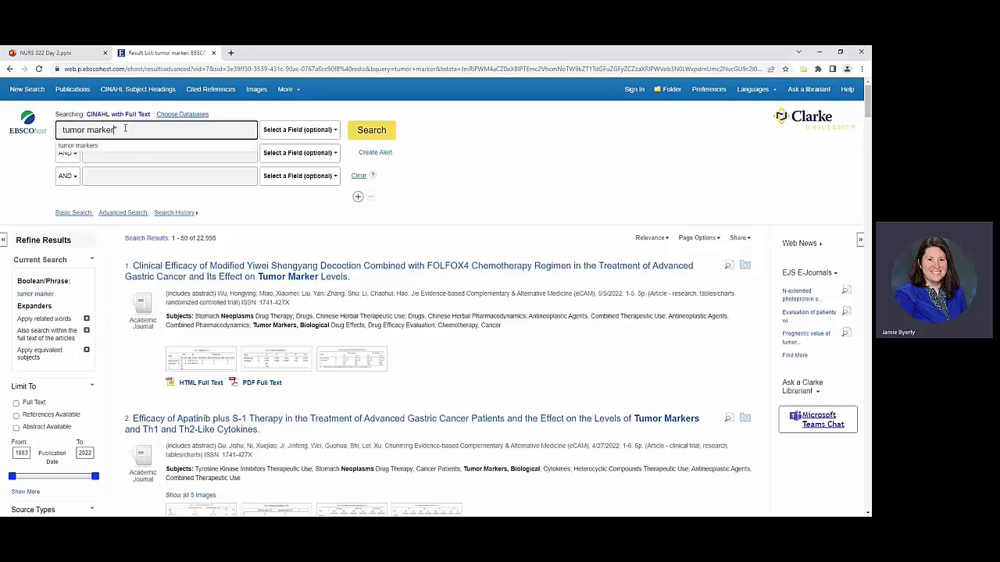
Step: Wrap tumor marker in quotation marks and search, narrowing results from 22,955 to 10,151
text(")
key(Home)
text(")
click(392, 135)
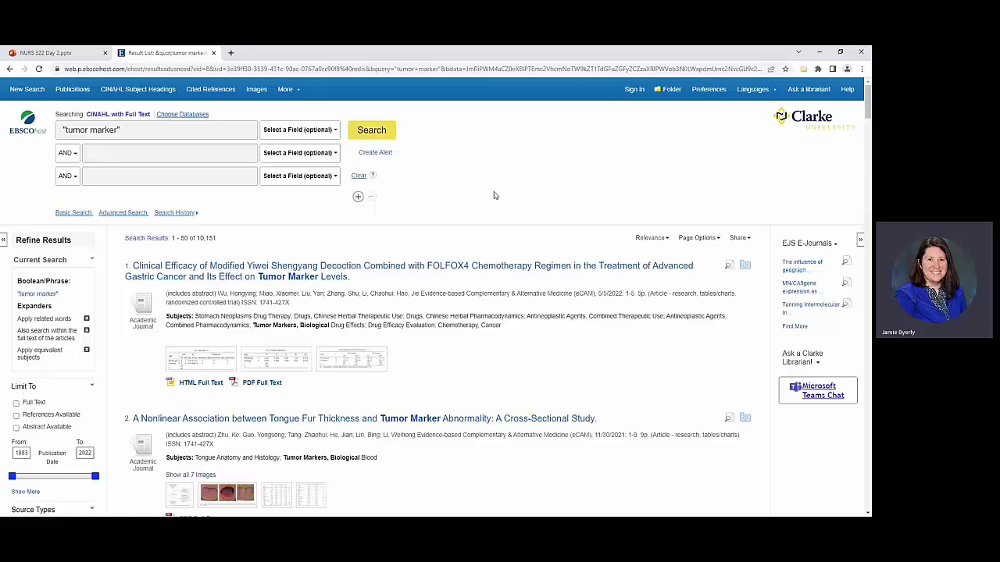
scroll(496, 195, down, 1)
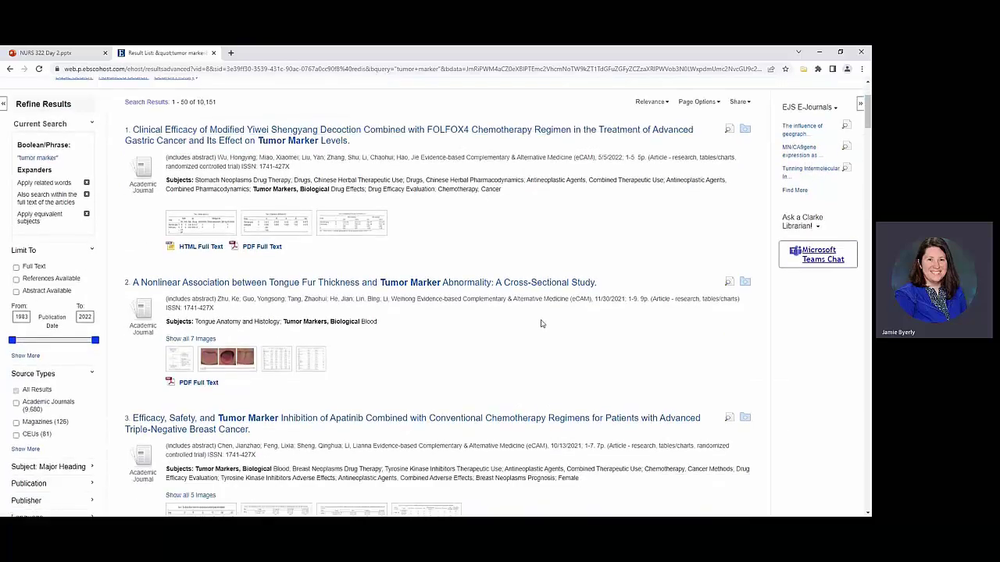
scroll(495, 326, down, 3)
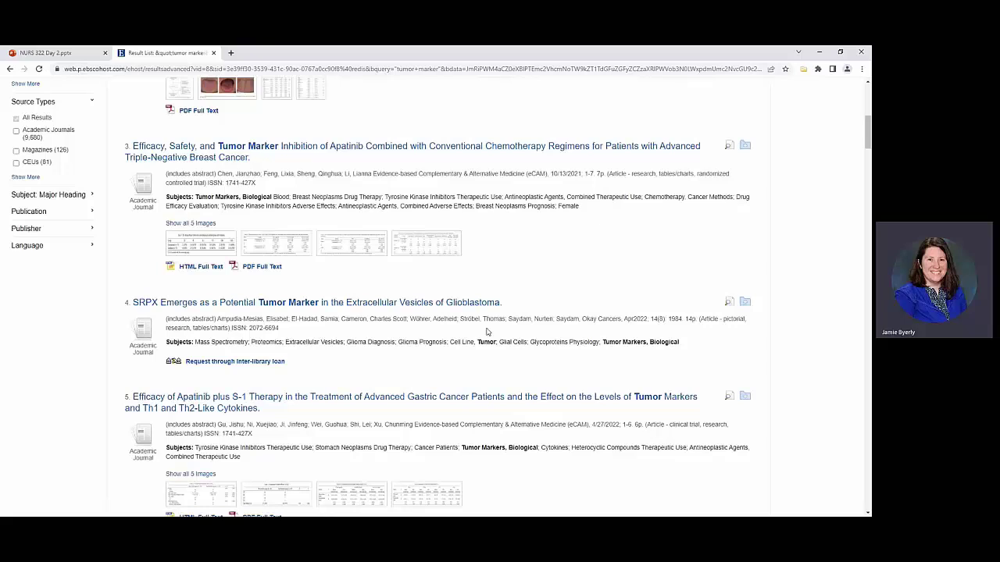
scroll(486, 332, down, 4)
scroll(434, 294, up, 4)
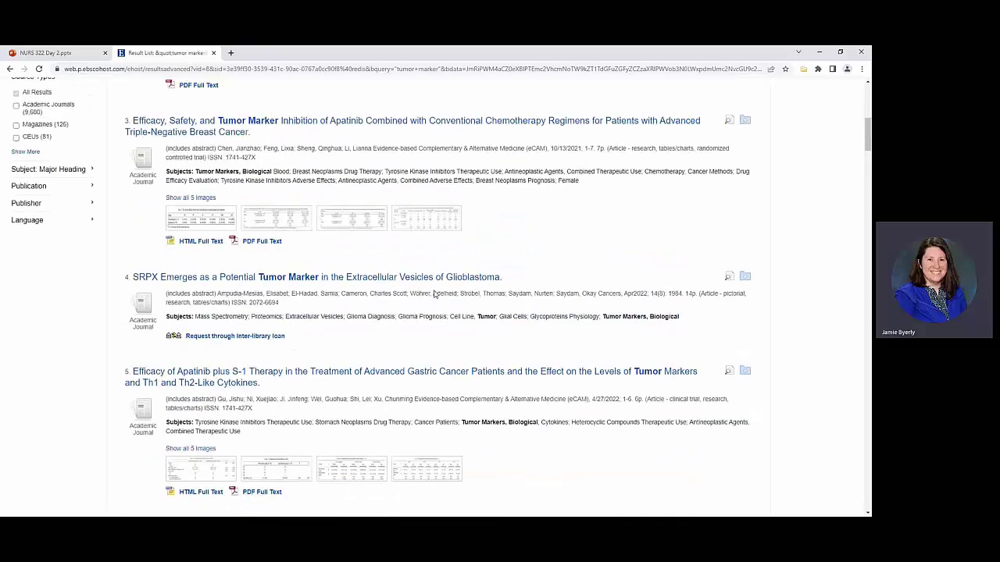
scroll(434, 295, up, 5)
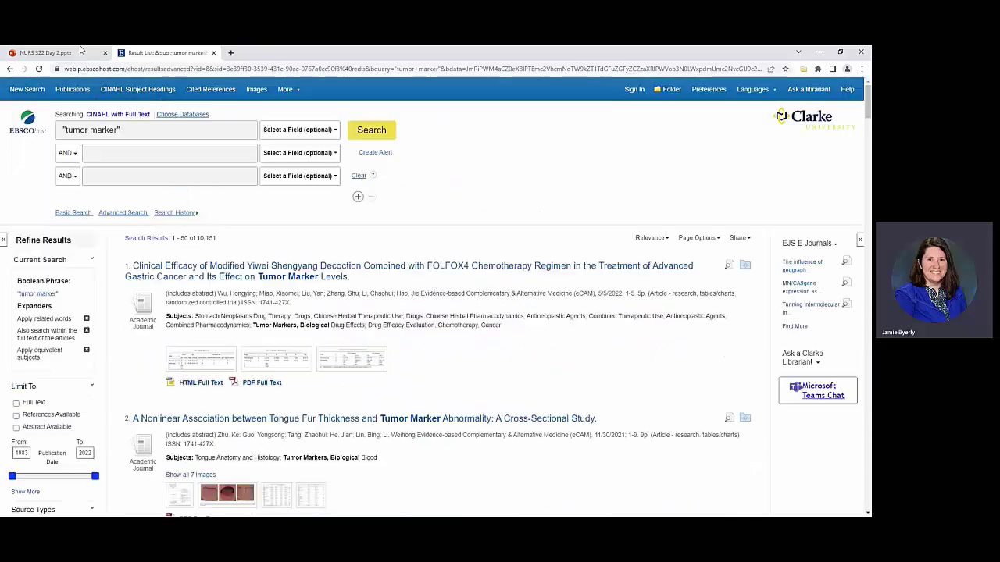
Step: Bring up slide 11, 'Natural Language vs Controlled Vocabulary', in the NURS 322 Day 2 deck
click(47, 52)
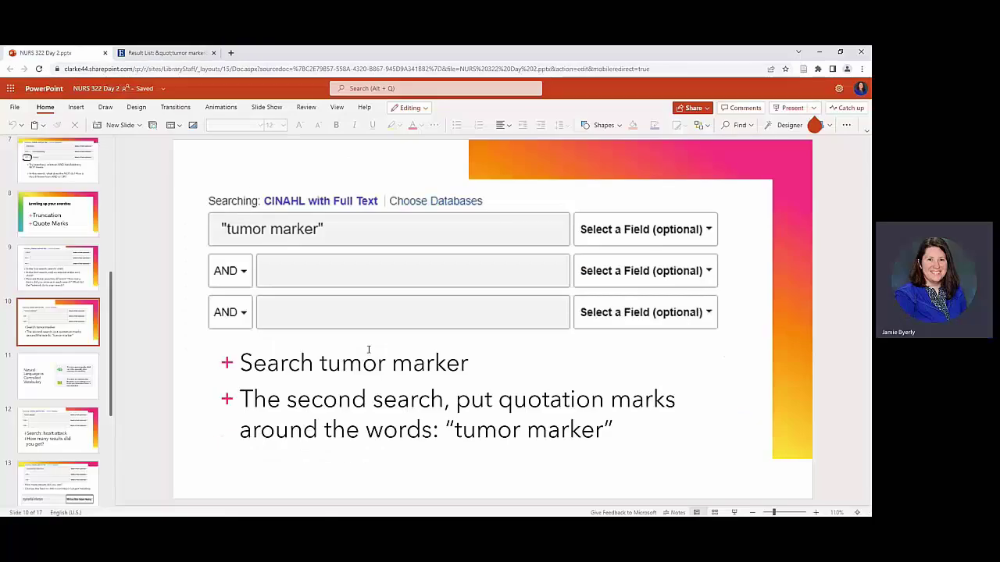
key(Page_Down)
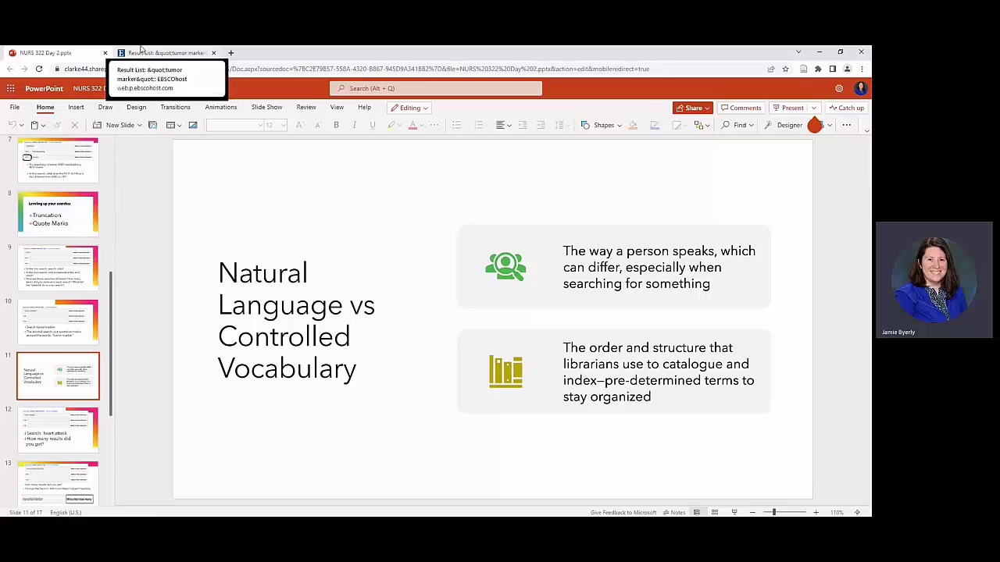
Step: Replace the tumor marker terms with heart attack and search, yielding 111,254 Myocardial Infarction results
click(142, 49)
triple_click(145, 130)
text(heart attack)
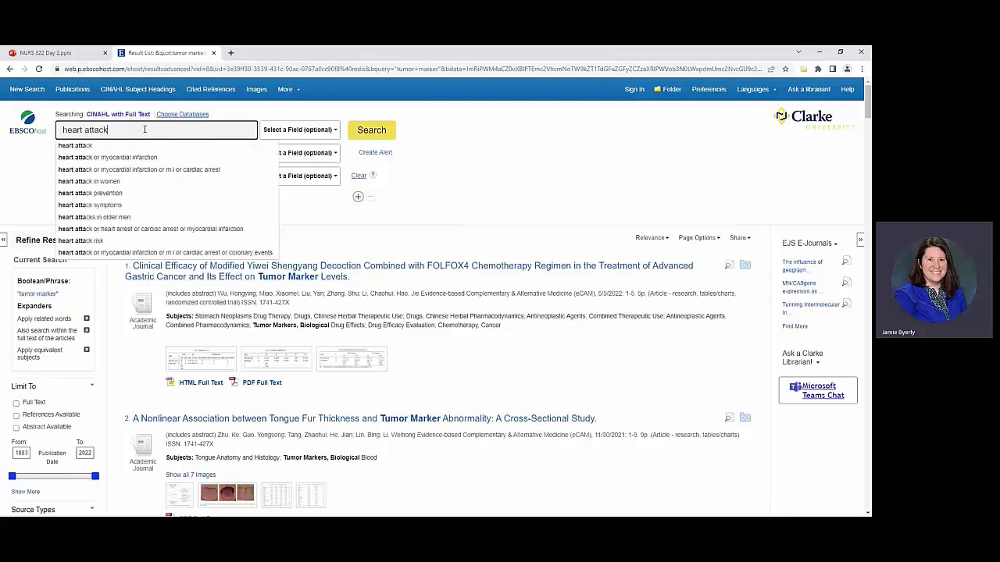
click(488, 156)
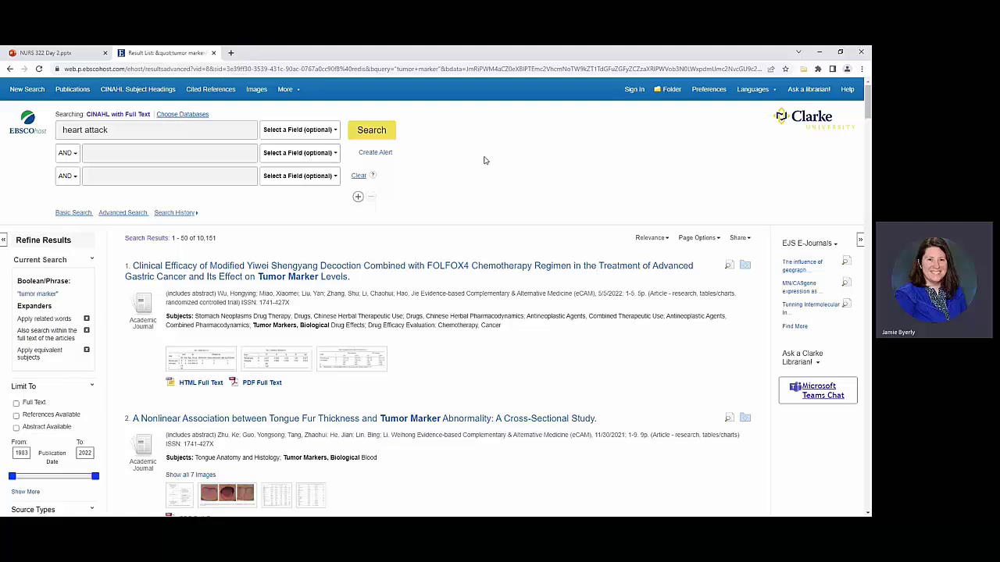
key(Return)
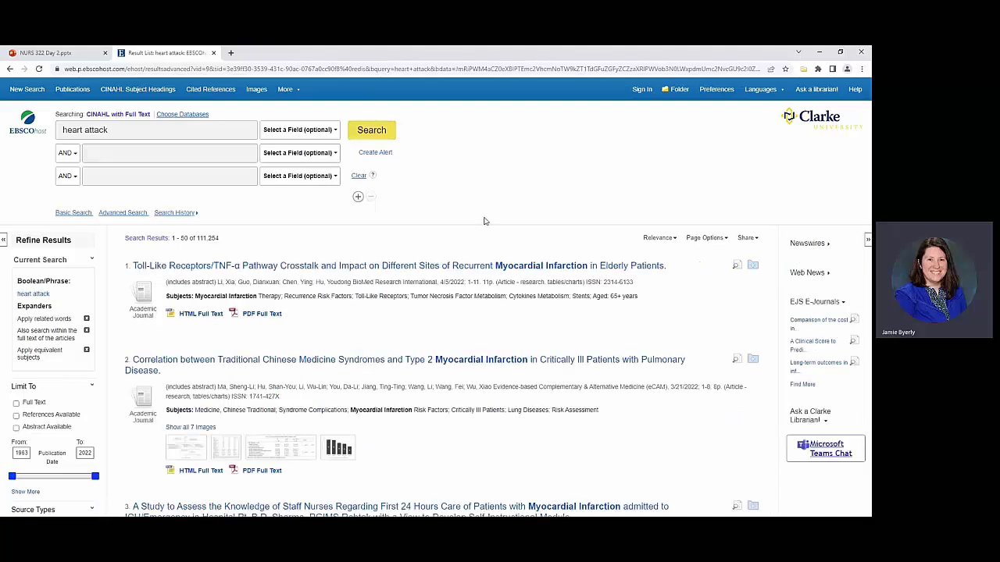
scroll(484, 221, down, 1)
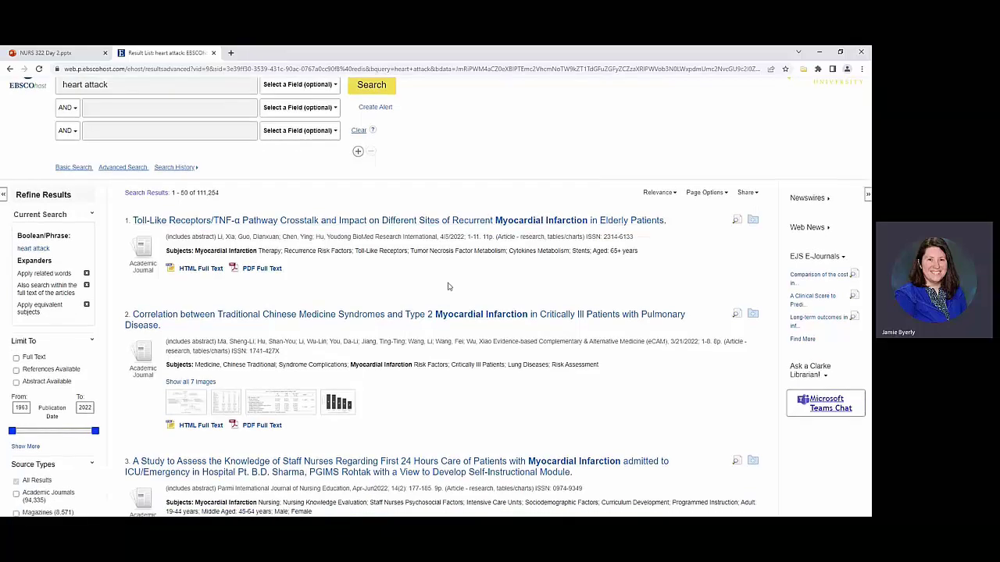
scroll(447, 287, up, 1)
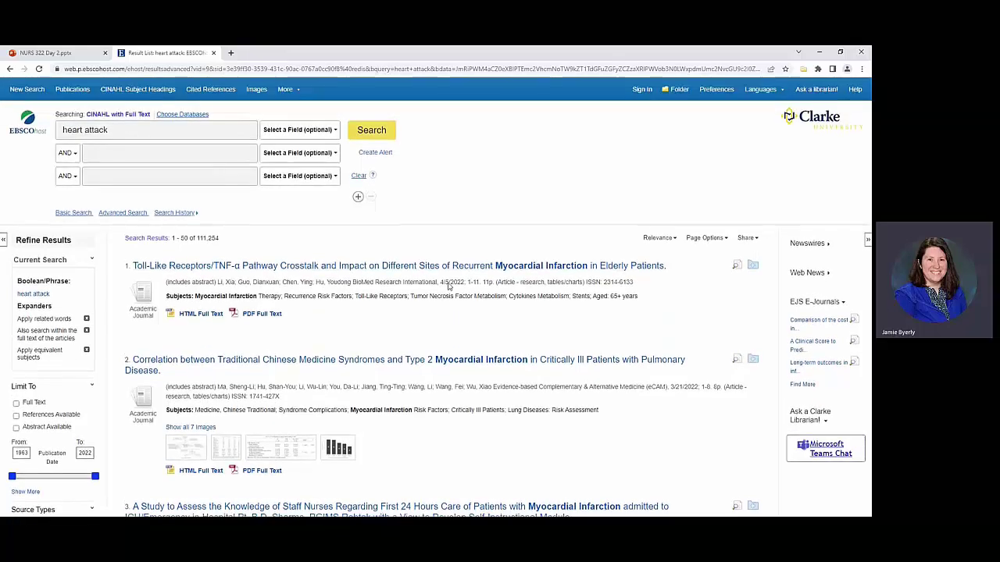
Step: Replace heart attack with myocardial infarction and search, getting 91,111 results instead of 111,254
triple_click(131, 130)
text(myocardial inf)
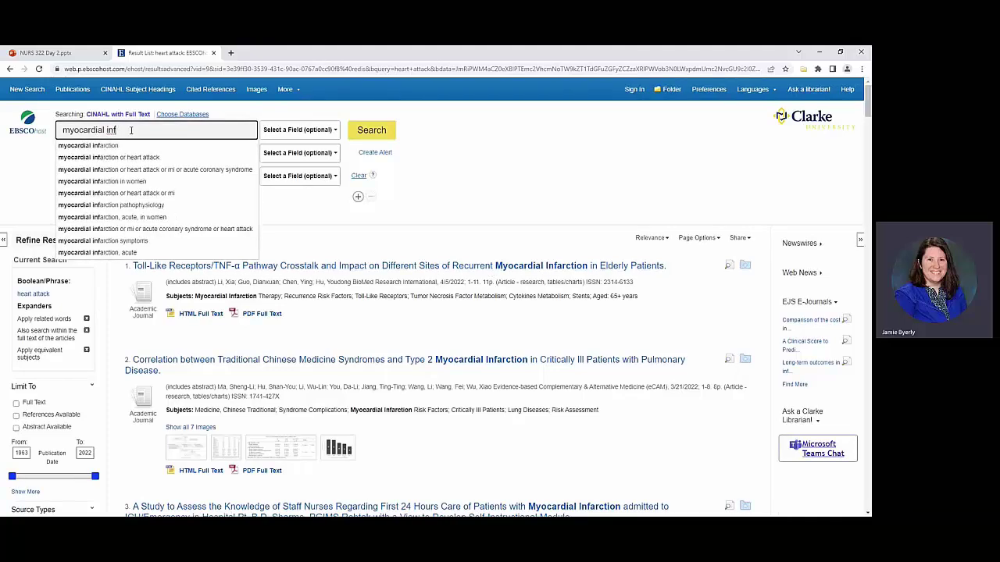
text(arction)
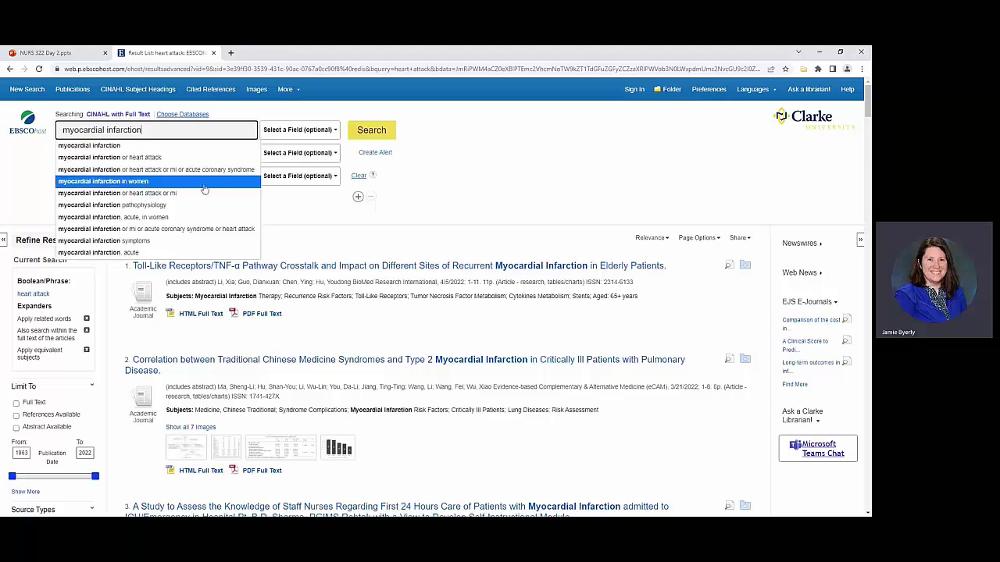
click(454, 169)
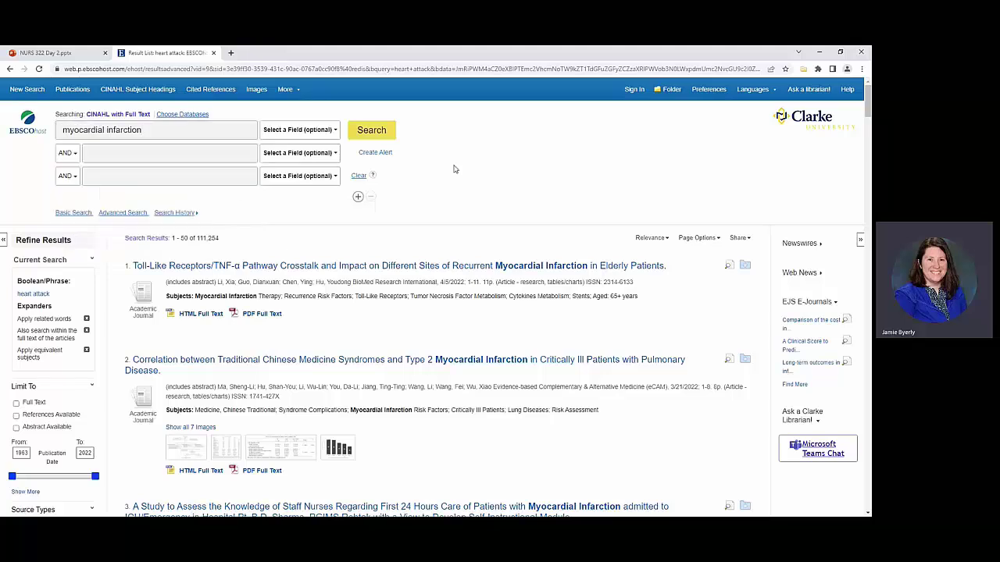
click(380, 133)
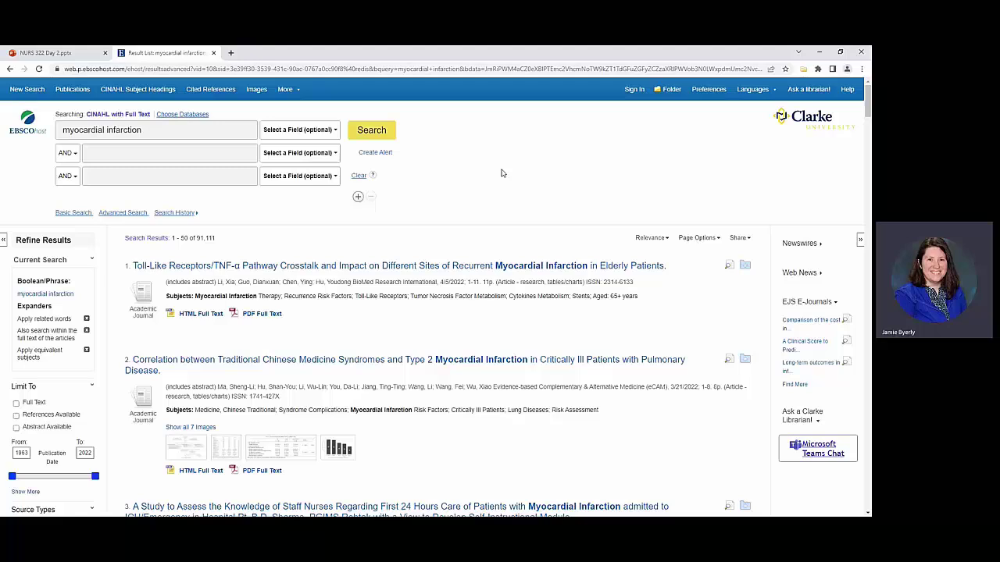
scroll(497, 164, down, 1)
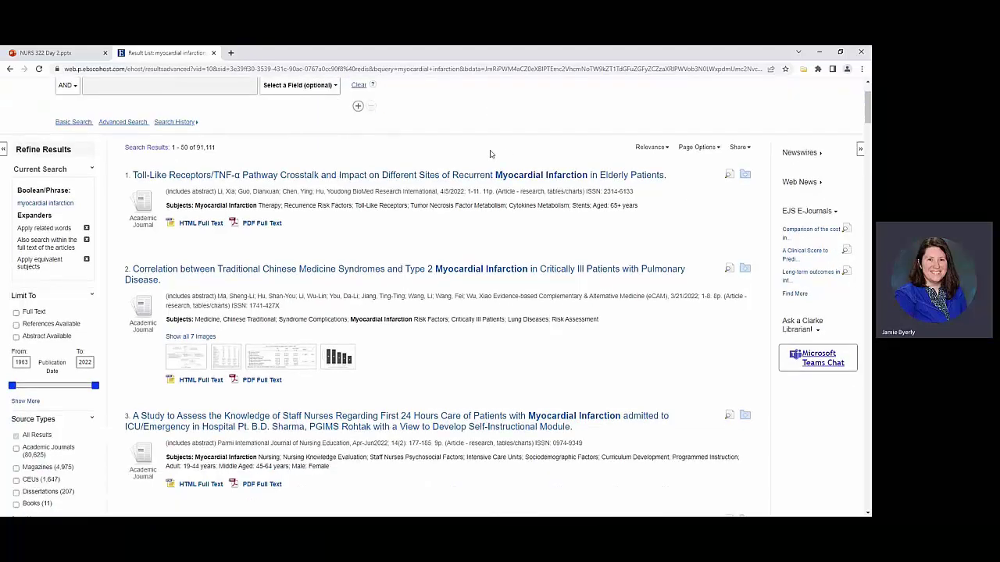
scroll(491, 153, up, 1)
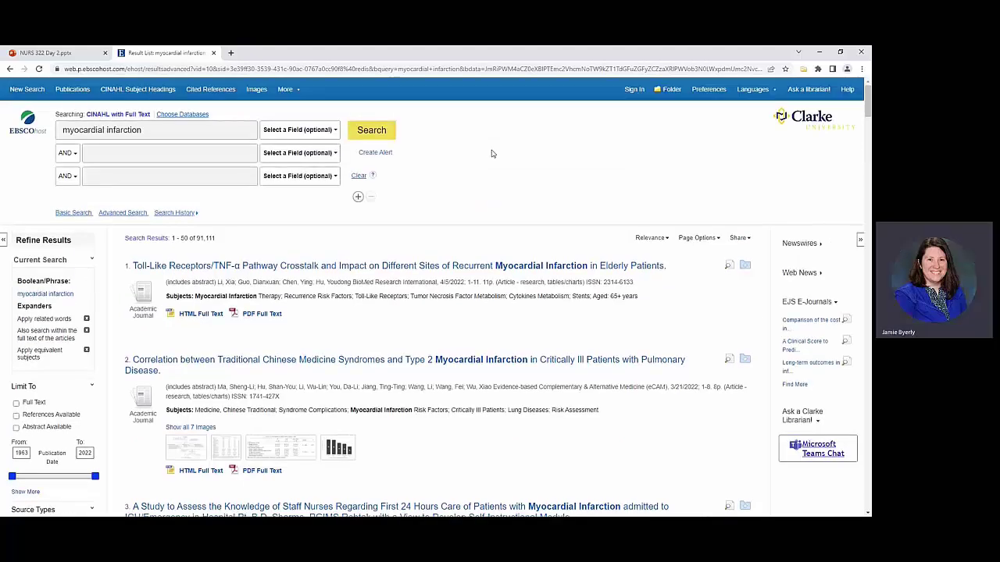